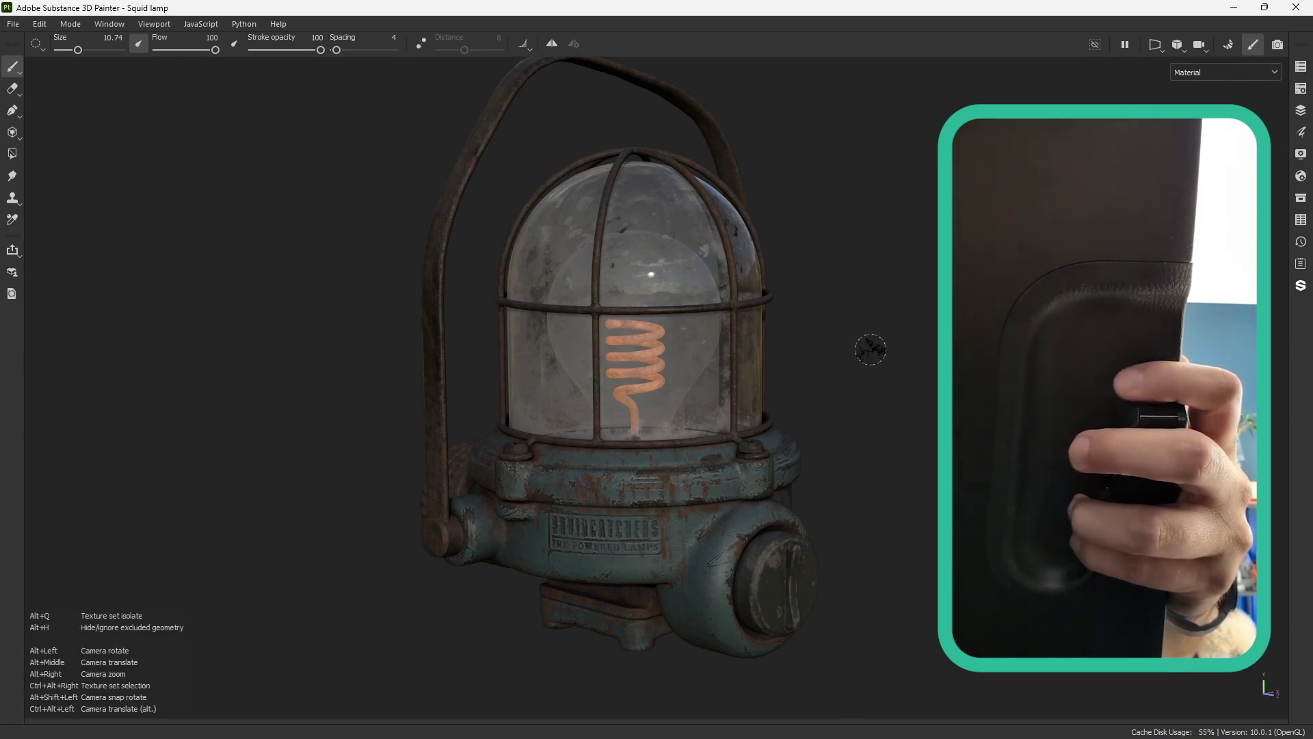
Examine the worn paint and lettering on the lamp's base from several angles and distances.
{"action": "middle_click_drag", "start_coordinate": [868, 346], "coordinate": [794, 310], "text": "alt"}
{"action": "left_click_drag", "start_coordinate": [795, 310], "coordinate": [780, 363], "text": "alt"}
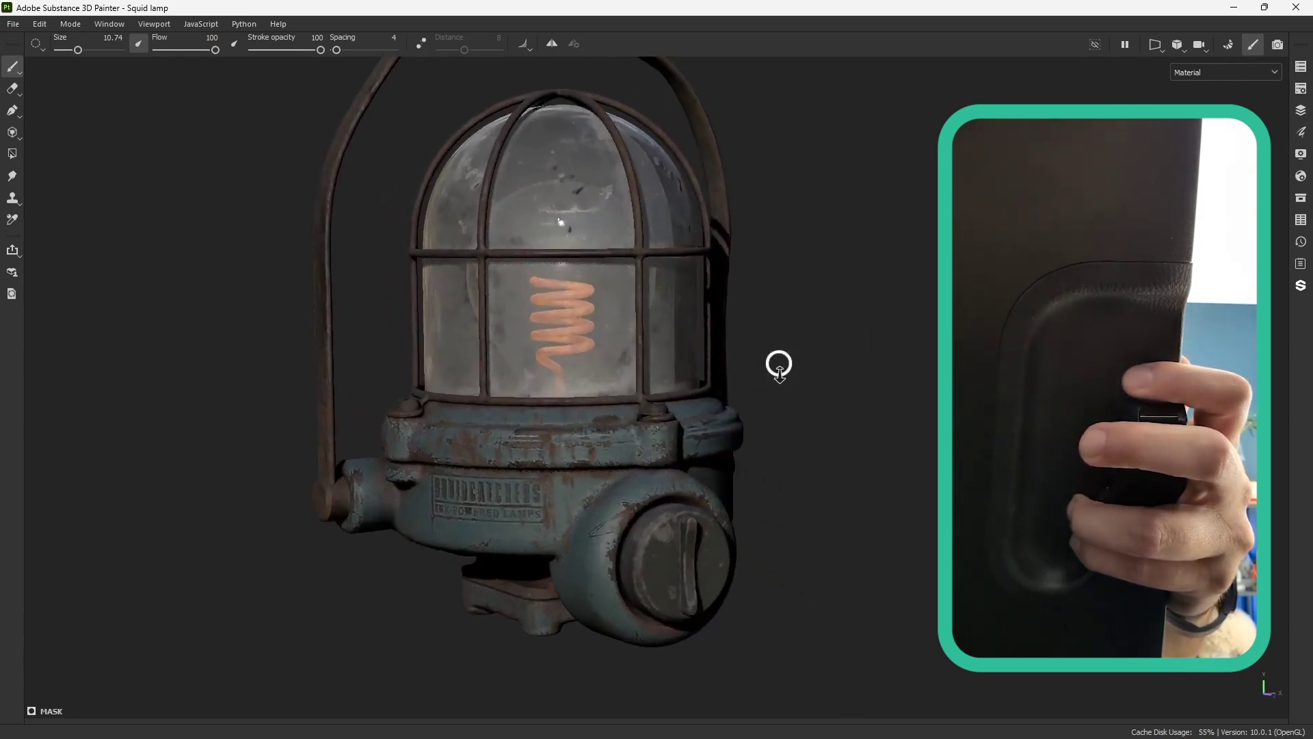
{"action": "right_click_drag", "start_coordinate": [779, 363], "coordinate": [855, 389], "text": "alt"}
{"action": "middle_click_drag", "start_coordinate": [855, 389], "coordinate": [830, 316], "text": "alt"}
{"action": "right_click_drag", "start_coordinate": [829, 317], "coordinate": [723, 505], "text": "alt"}
{"action": "middle_click_drag", "start_coordinate": [867, 410], "coordinate": [903, 305], "text": "alt"}
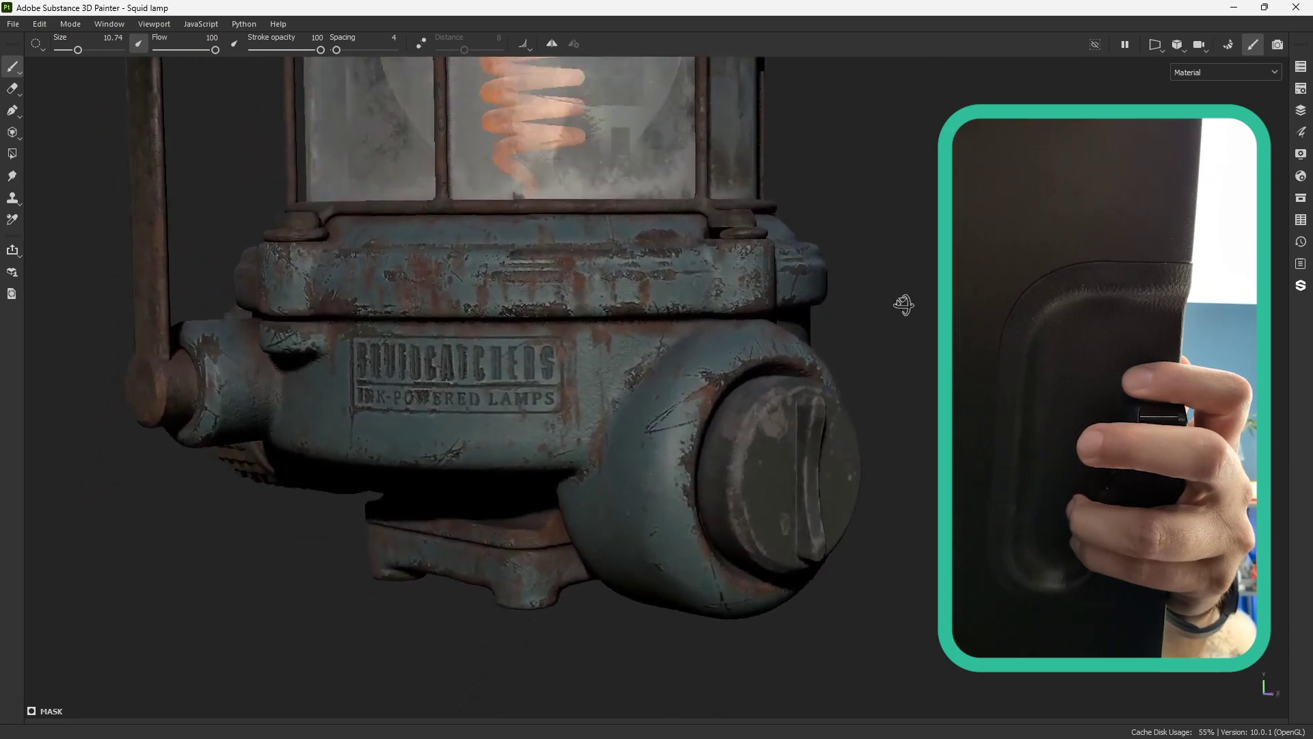
{"action": "left_click_drag", "start_coordinate": [903, 305], "coordinate": [928, 293], "text": "alt"}
{"action": "middle_click_drag", "start_coordinate": [928, 294], "coordinate": [859, 249], "text": "alt"}
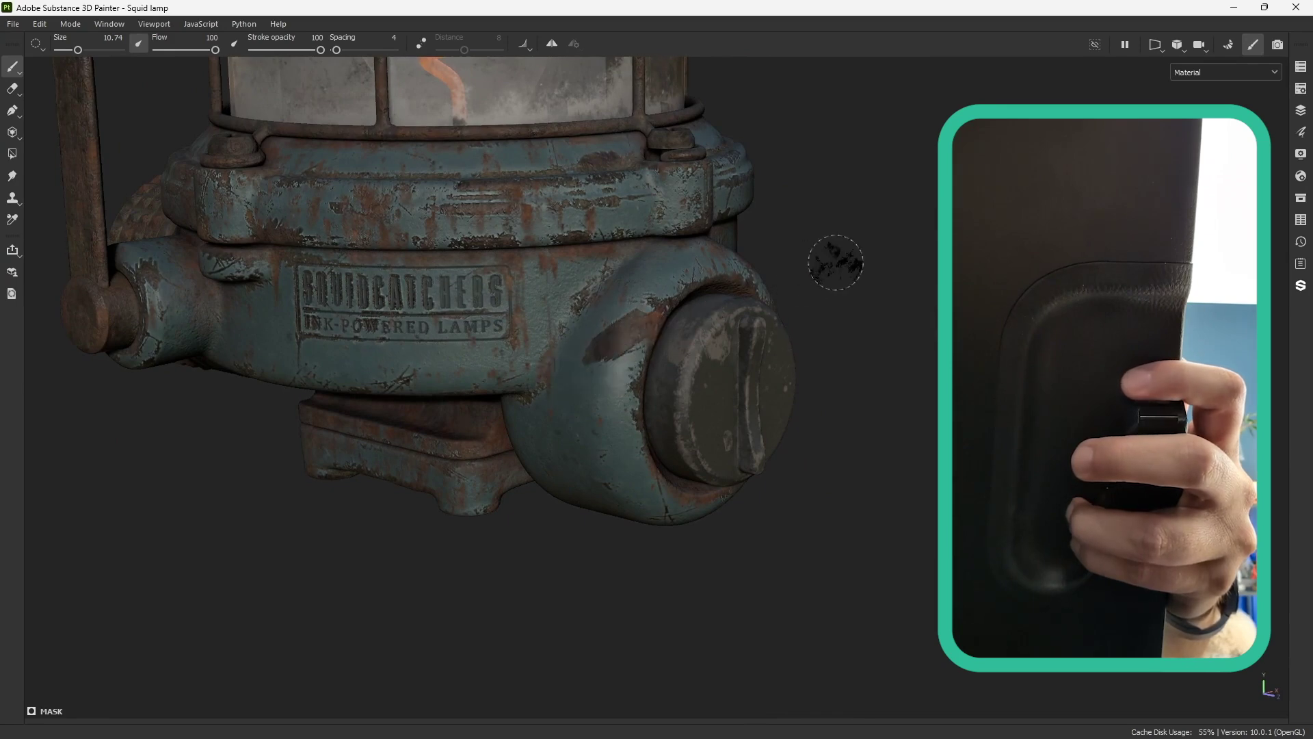
{"action": "left_click_drag", "start_coordinate": [835, 262], "coordinate": [870, 272], "text": "alt"}
{"action": "right_click_drag", "start_coordinate": [870, 273], "coordinate": [811, 355], "text": "alt"}
{"action": "left_click_drag", "start_coordinate": [900, 331], "coordinate": [895, 325], "text": "alt"}
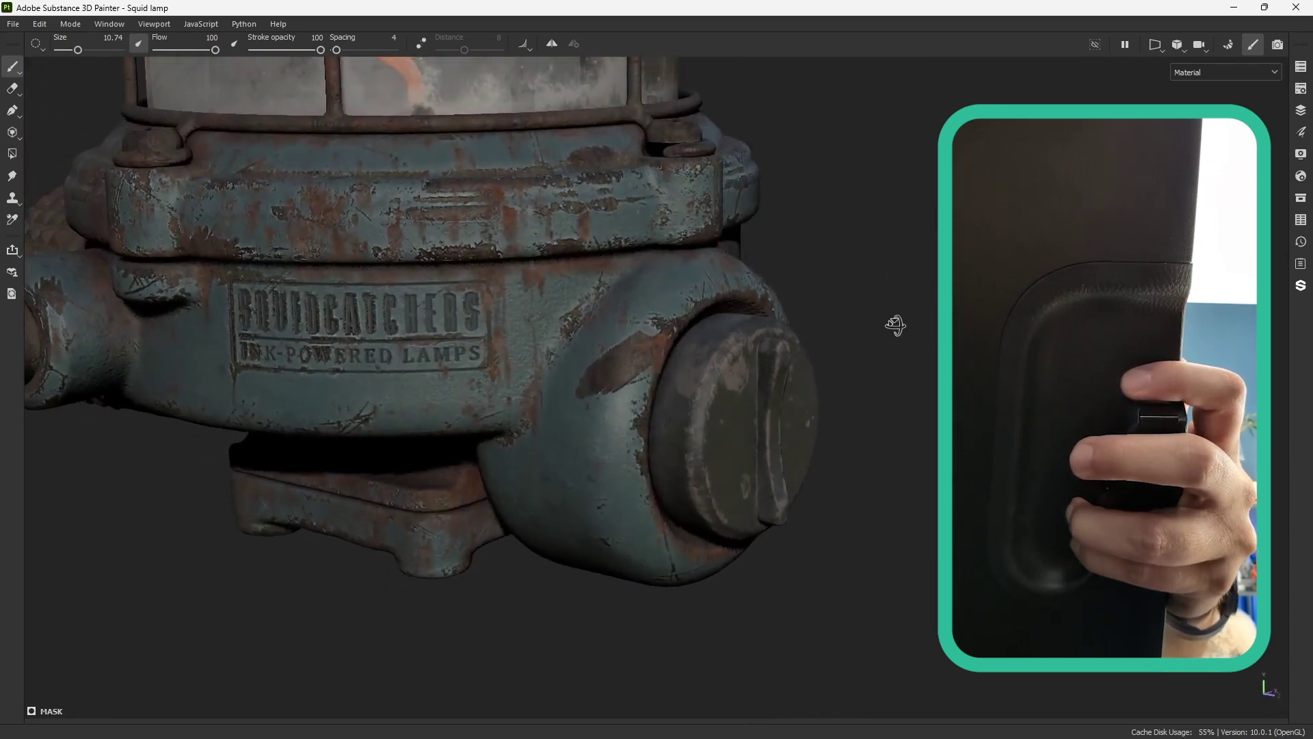
Reduce the brush size to 2.47 and paint thin scratches on the rounded housing beside the round cap.
{"action": "left_click_drag", "start_coordinate": [595, 375], "coordinate": [621, 361]}
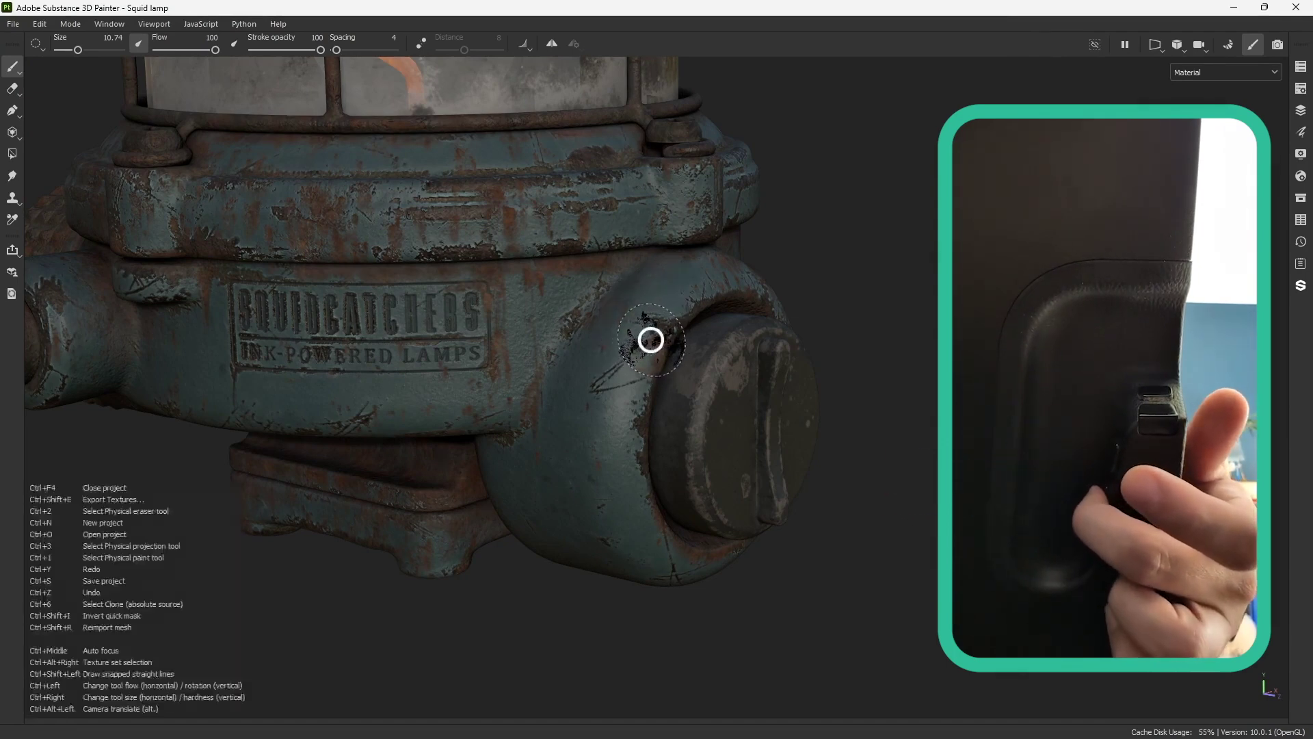
{"action": "right_click_drag", "start_coordinate": [650, 341], "coordinate": [621, 340], "text": "ctrl"}
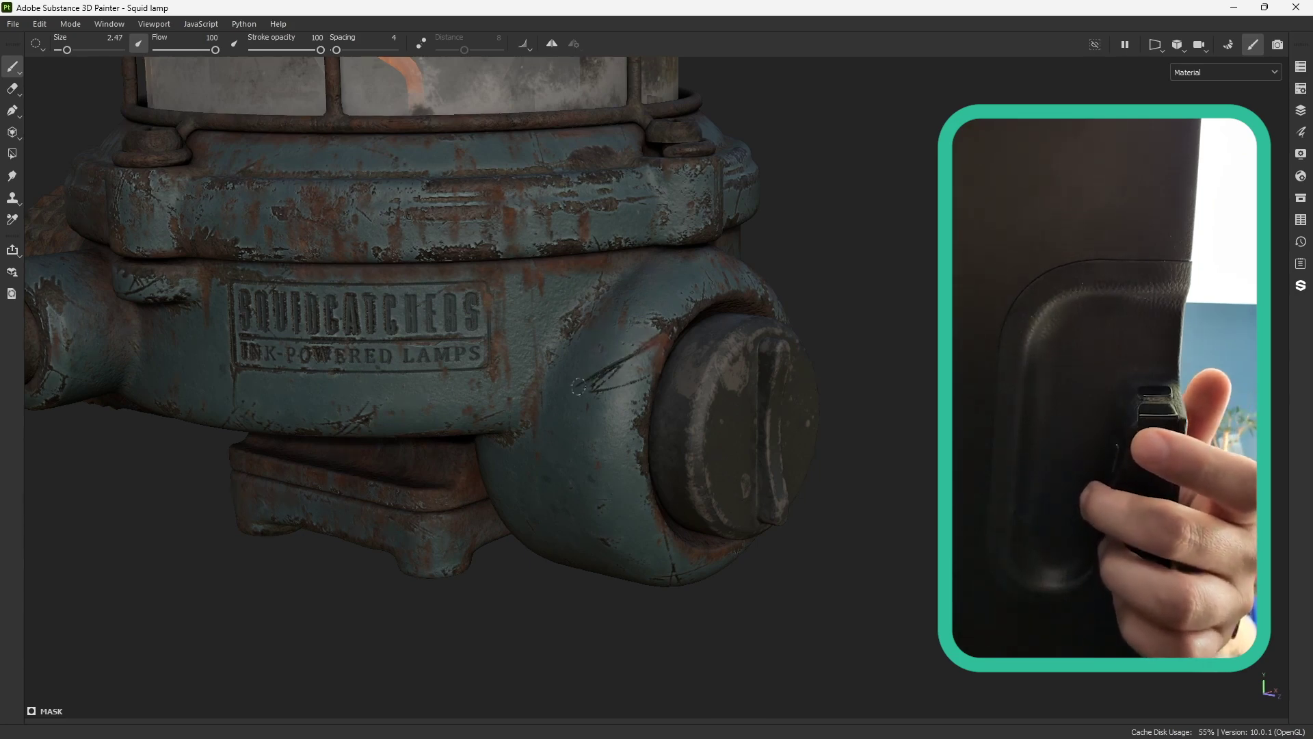
{"action": "left_click_drag", "start_coordinate": [812, 299], "coordinate": [850, 281], "text": "alt"}
{"action": "middle_click_drag", "start_coordinate": [850, 277], "coordinate": [839, 308], "text": "alt"}
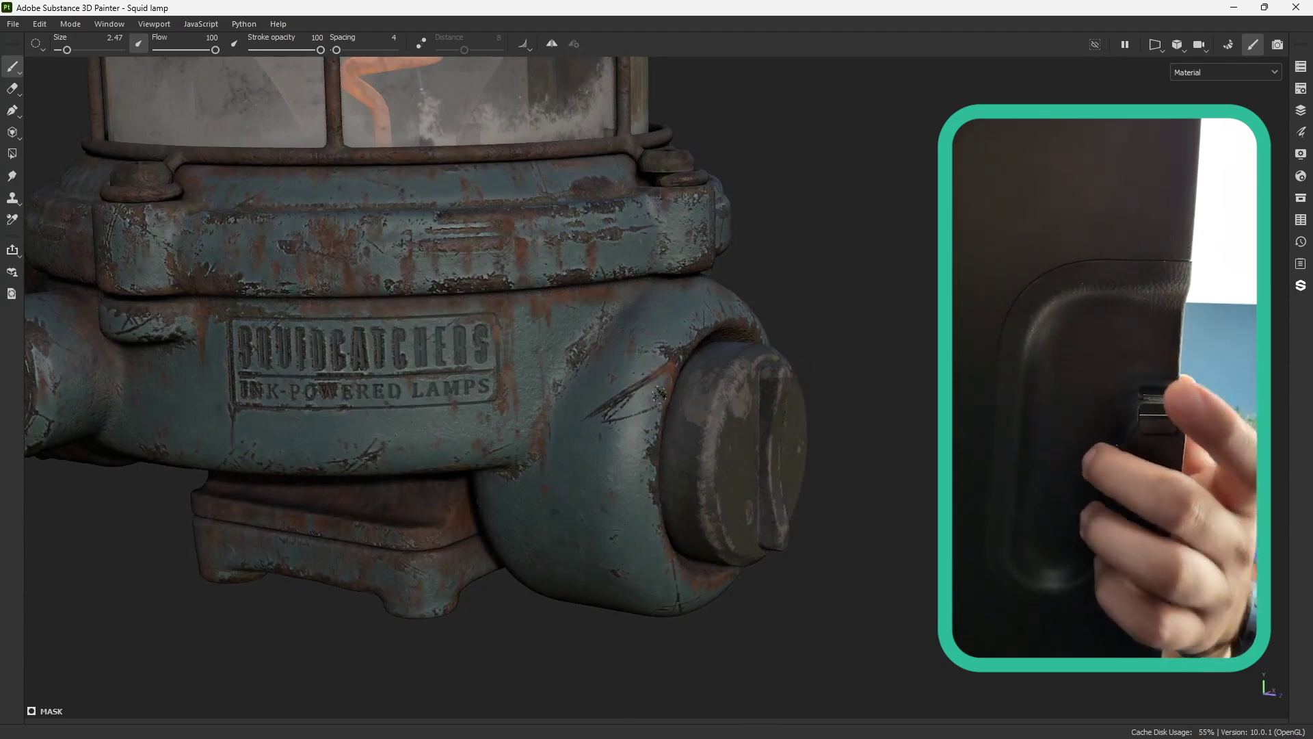
{"action": "mouse_move", "coordinate": [686, 379]}
{"action": "right_mouse_down", "text": "shift"}
{"action": "mouse_move", "coordinate": [675, 361]}
{"action": "mouse_move", "coordinate": [742, 354]}
{"action": "mouse_move", "coordinate": [697, 360]}
{"action": "right_mouse_up", "text": "shift"}
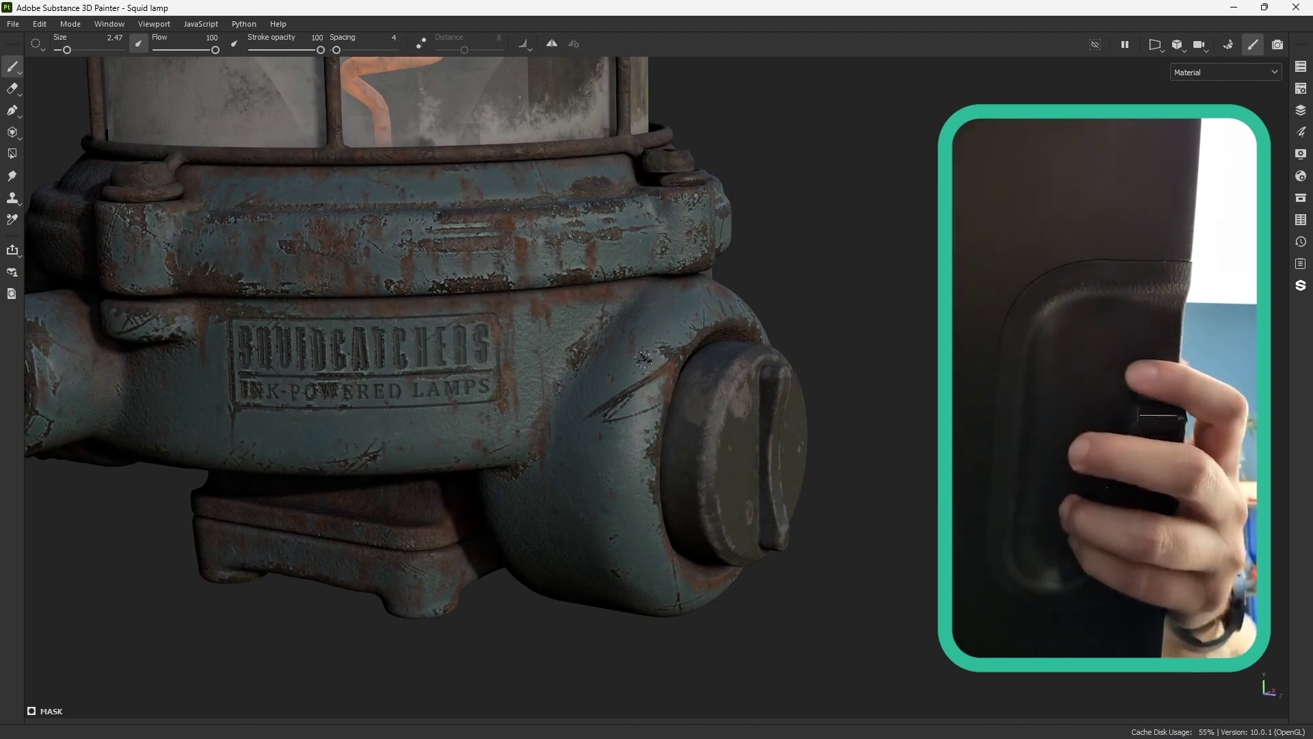
Set the brush size to 3.04 and paint diagonal scratches across the base's upper rim on another side of the lamp.
{"action": "middle_click_drag", "start_coordinate": [610, 399], "coordinate": [682, 281], "text": "alt"}
{"action": "left_click_drag", "start_coordinate": [683, 282], "coordinate": [570, 390], "text": "alt"}
{"action": "right_click_drag", "start_coordinate": [571, 390], "coordinate": [675, 326], "text": "shift"}
{"action": "left_click_drag", "start_coordinate": [674, 326], "coordinate": [595, 340], "text": "alt"}
{"action": "mouse_move", "coordinate": [595, 340]}
{"action": "right_mouse_down", "text": "shift"}
{"action": "mouse_move", "coordinate": [625, 320]}
{"action": "mouse_move", "coordinate": [602, 321]}
{"action": "right_mouse_up", "text": "shift"}
{"action": "left_click_drag", "start_coordinate": [602, 322], "coordinate": [564, 289], "text": "alt"}
{"action": "mouse_move", "coordinate": [604, 314]}
{"action": "right_mouse_down", "text": "ctrl"}
{"action": "mouse_move", "coordinate": [647, 314]}
{"action": "mouse_move", "coordinate": [604, 306]}
{"action": "right_mouse_up", "text": "ctrl"}
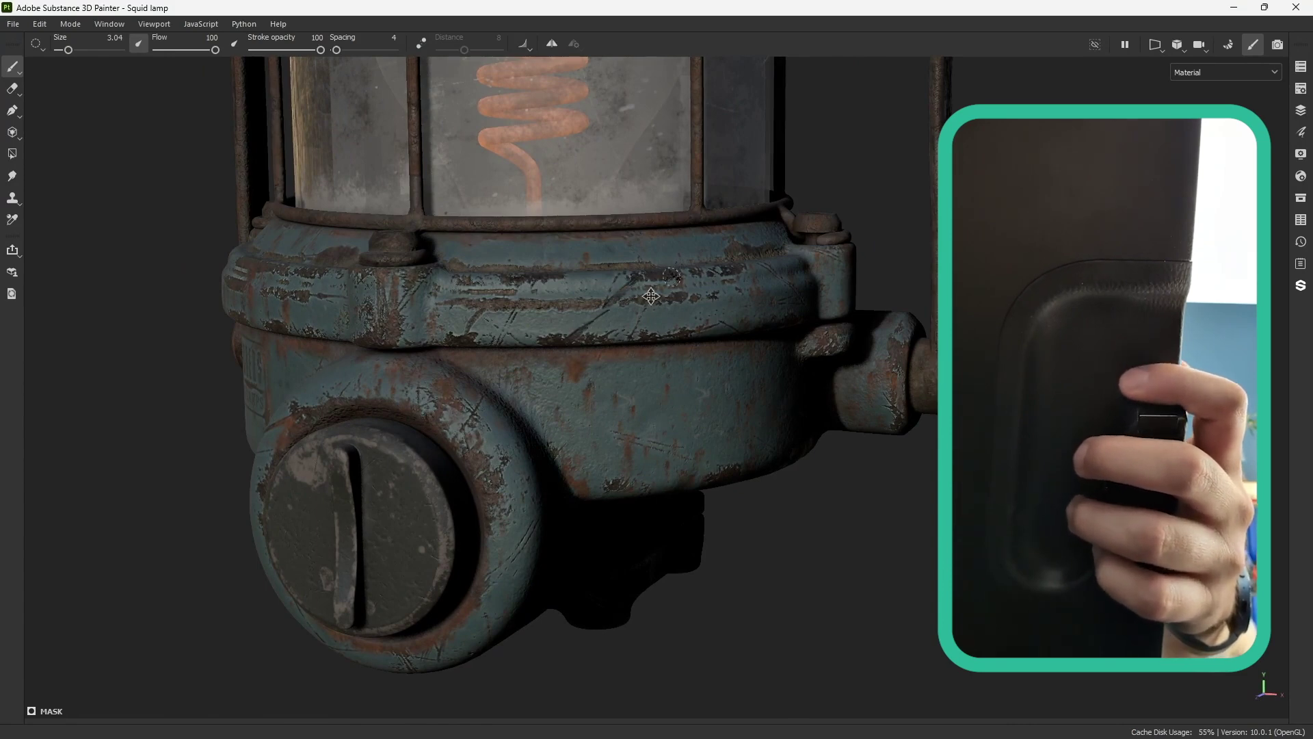
{"action": "left_click_drag", "start_coordinate": [650, 296], "coordinate": [603, 293], "text": "alt"}
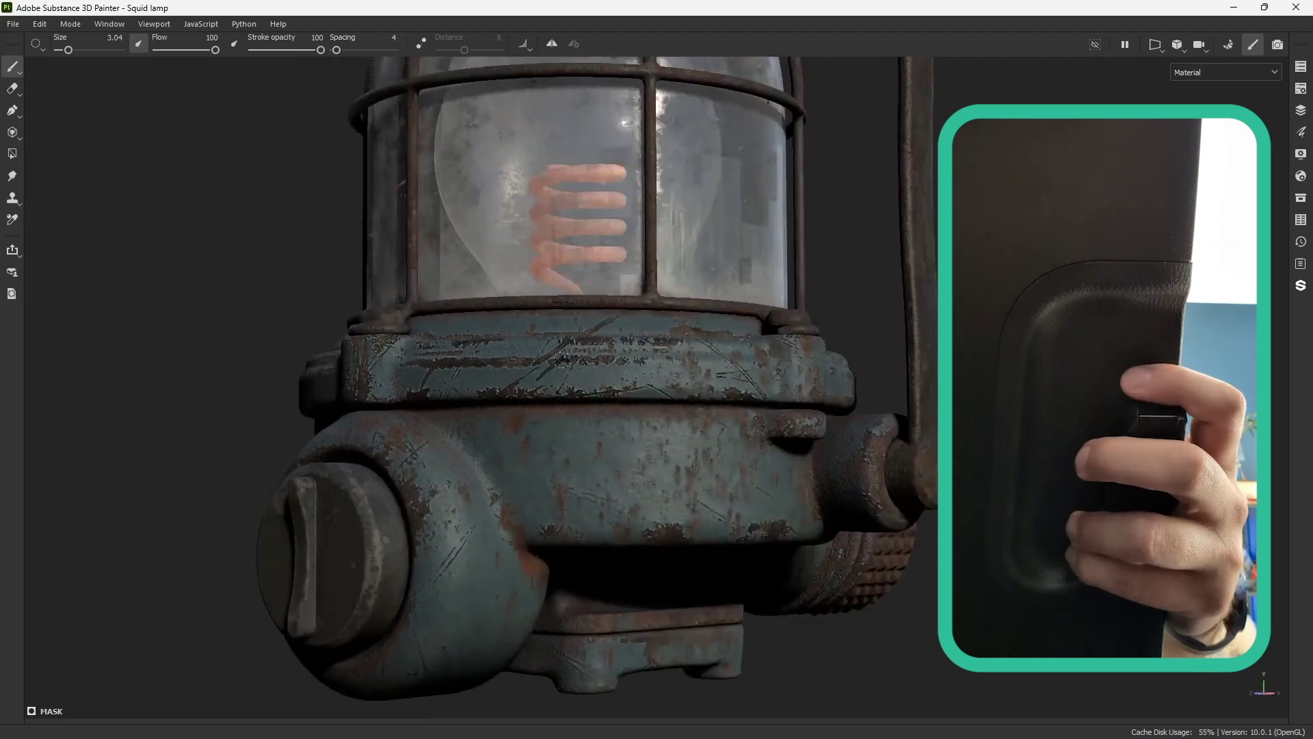
{"action": "middle_click_drag", "start_coordinate": [589, 391], "coordinate": [625, 267], "text": "alt"}
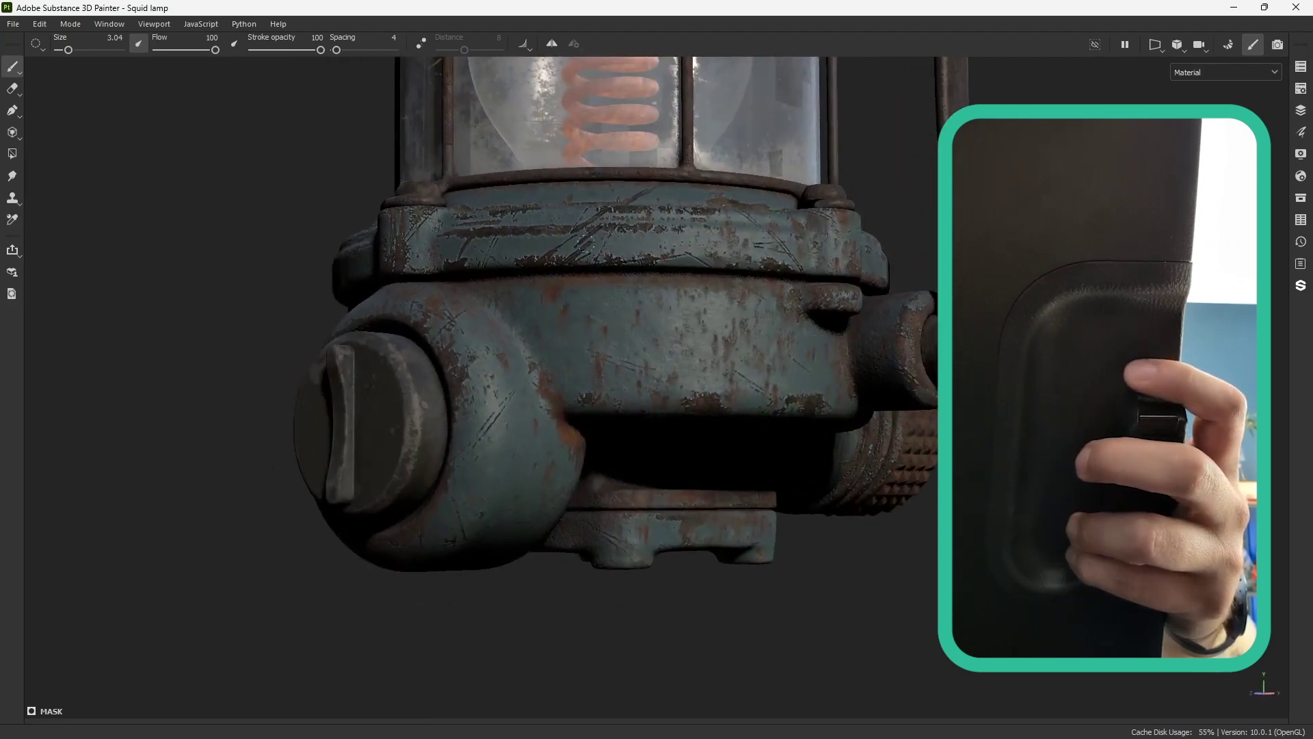
Paint more scratches where the rounded cap housing meets the lamp's body.
{"action": "left_click_drag", "start_coordinate": [604, 329], "coordinate": [665, 334], "text": "alt"}
{"action": "right_click_drag", "start_coordinate": [666, 335], "coordinate": [597, 387], "text": "shift"}
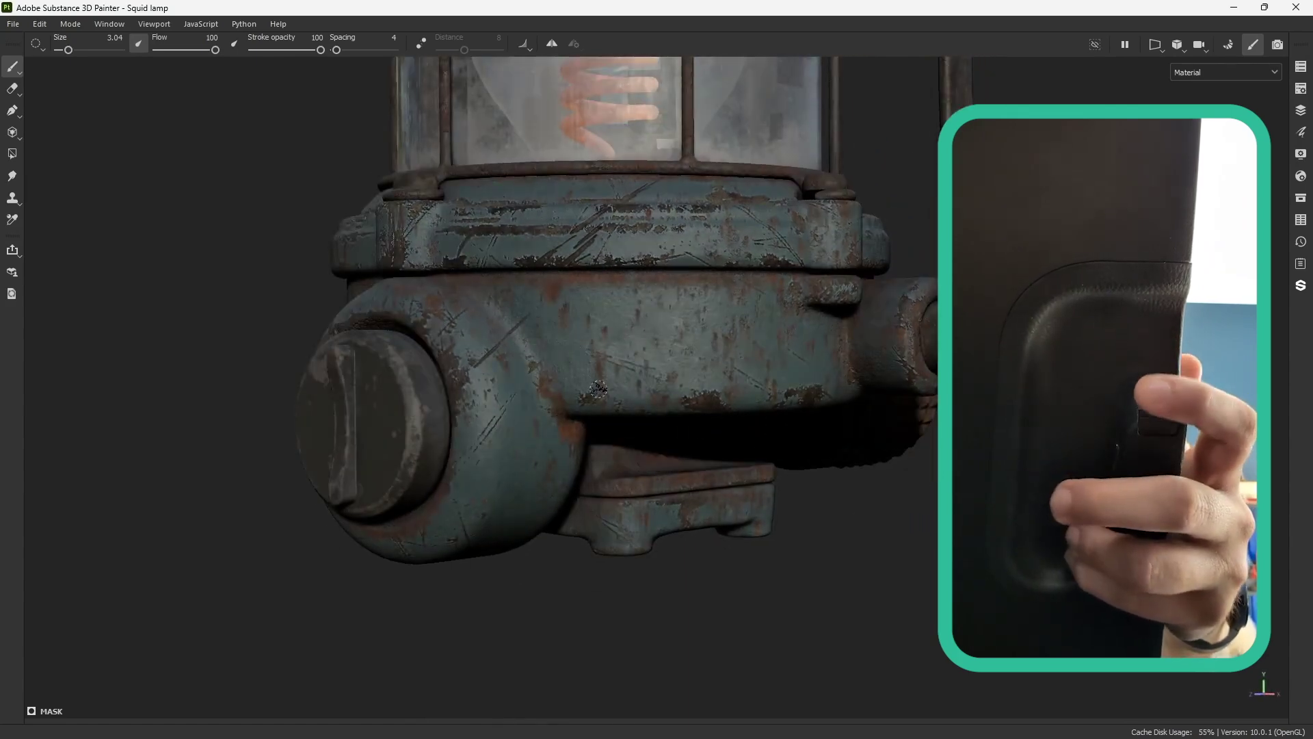
{"action": "left_click_drag", "start_coordinate": [597, 387], "coordinate": [504, 330], "text": "alt"}
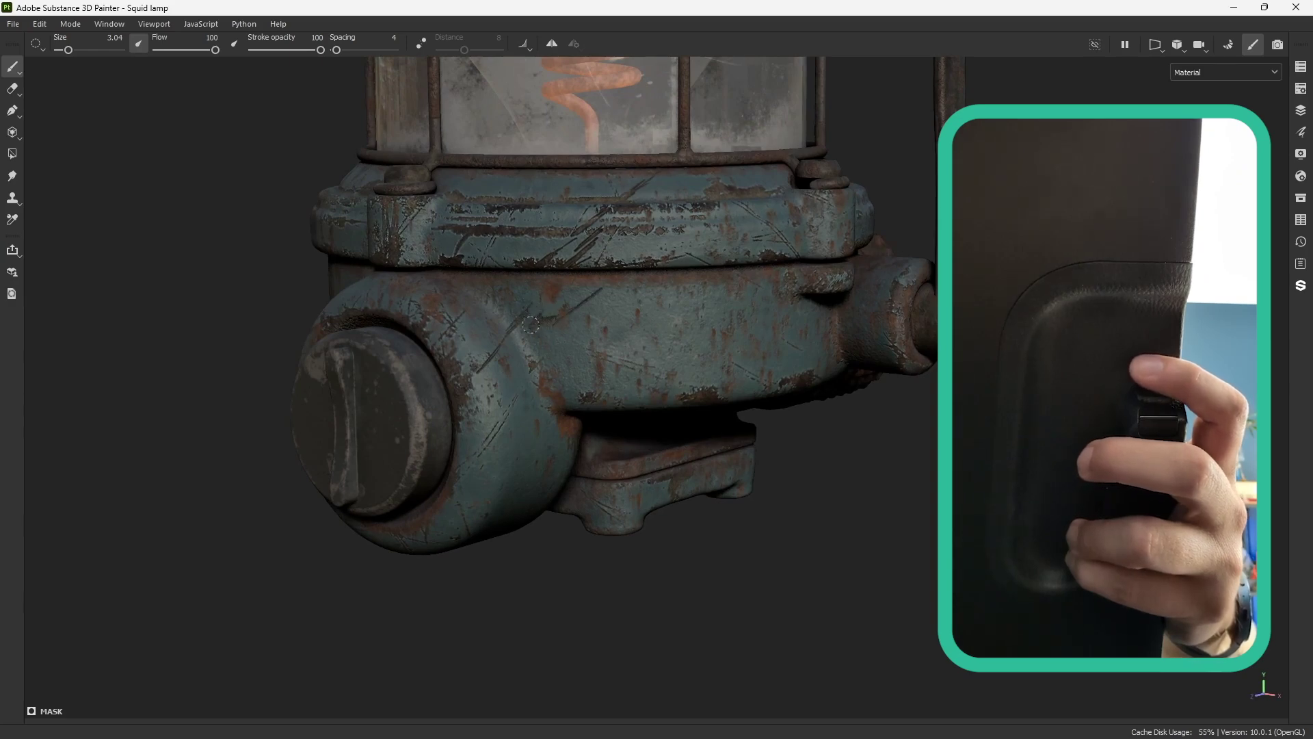
{"action": "left_click_drag", "start_coordinate": [559, 315], "coordinate": [699, 427], "text": "alt"}
Rotate the environment lighting to check how light plays on the whole lamp.
{"action": "scroll", "coordinate": [699, 427], "scroll_direction": "down", "scroll_amount": 3}
{"action": "mouse_move", "coordinate": [772, 383]}
{"action": "left_mouse_down", "text": "alt"}
{"action": "mouse_move", "coordinate": [915, 360]}
{"action": "mouse_move", "coordinate": [768, 359]}
{"action": "left_mouse_up", "text": "alt"}
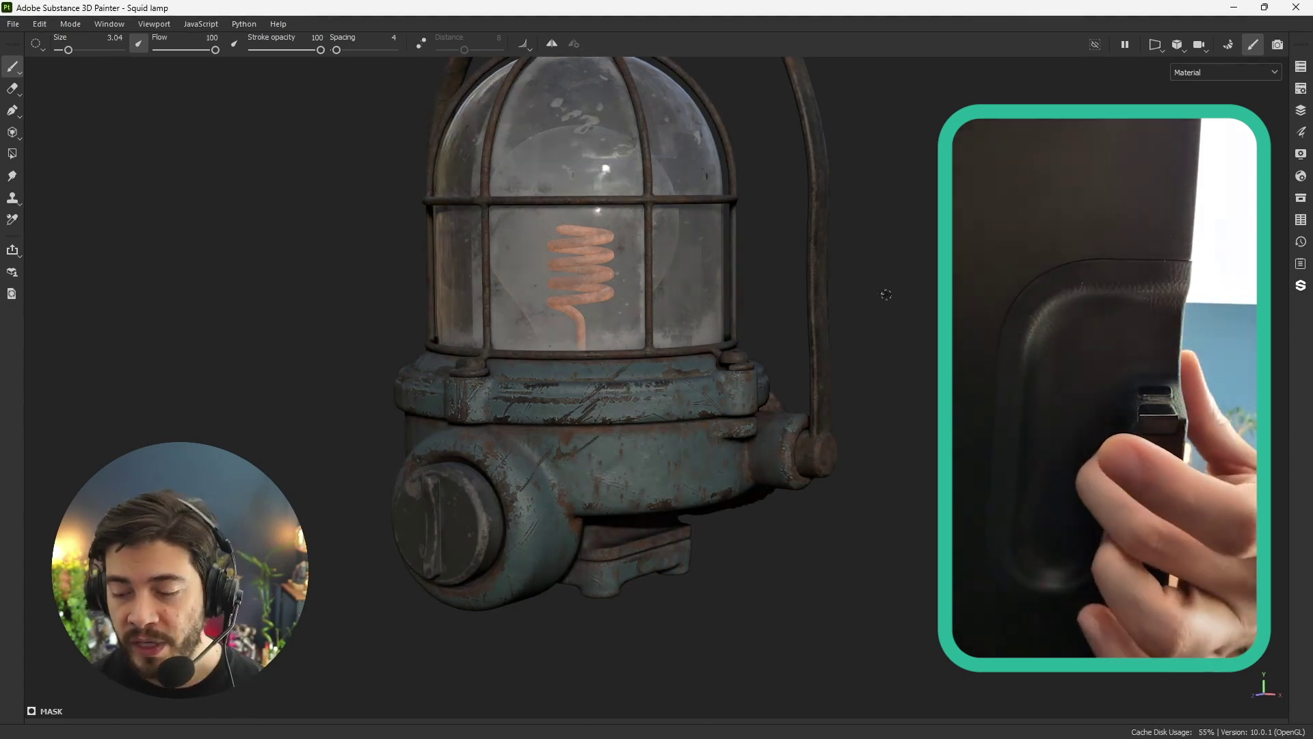
{"action": "right_click_drag", "start_coordinate": [872, 285], "coordinate": [882, 274], "text": "shift"}
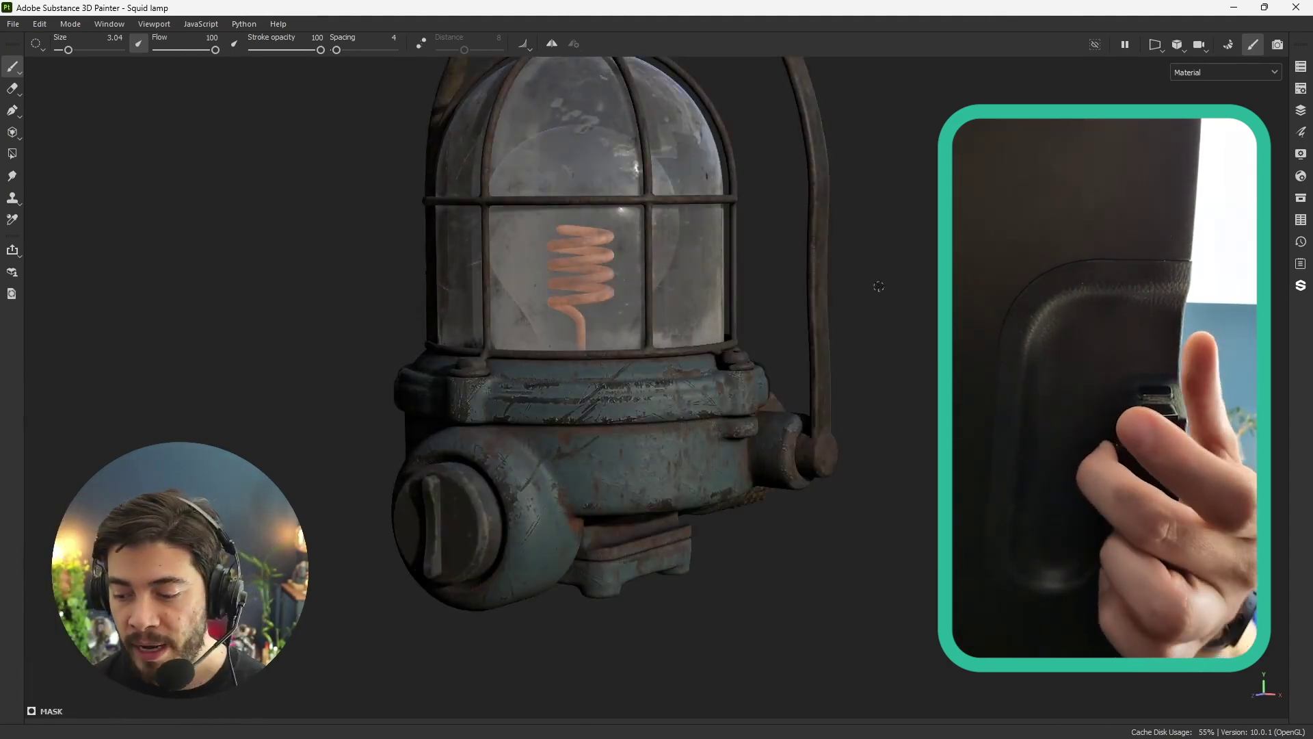
{"action": "right_click_drag", "start_coordinate": [879, 286], "coordinate": [870, 282], "text": "shift"}
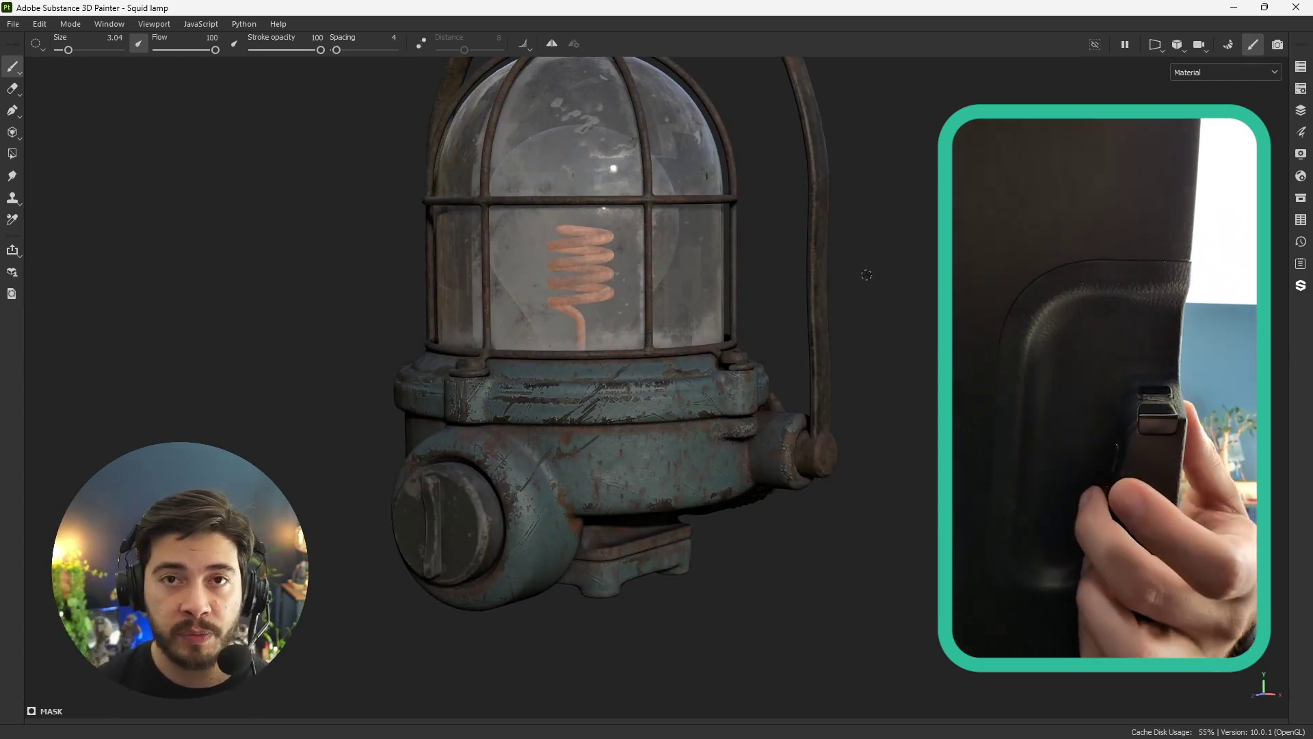
Increase the brush size to 8.64.
{"action": "right_click_drag", "start_coordinate": [879, 253], "coordinate": [916, 254], "text": "ctrl"}
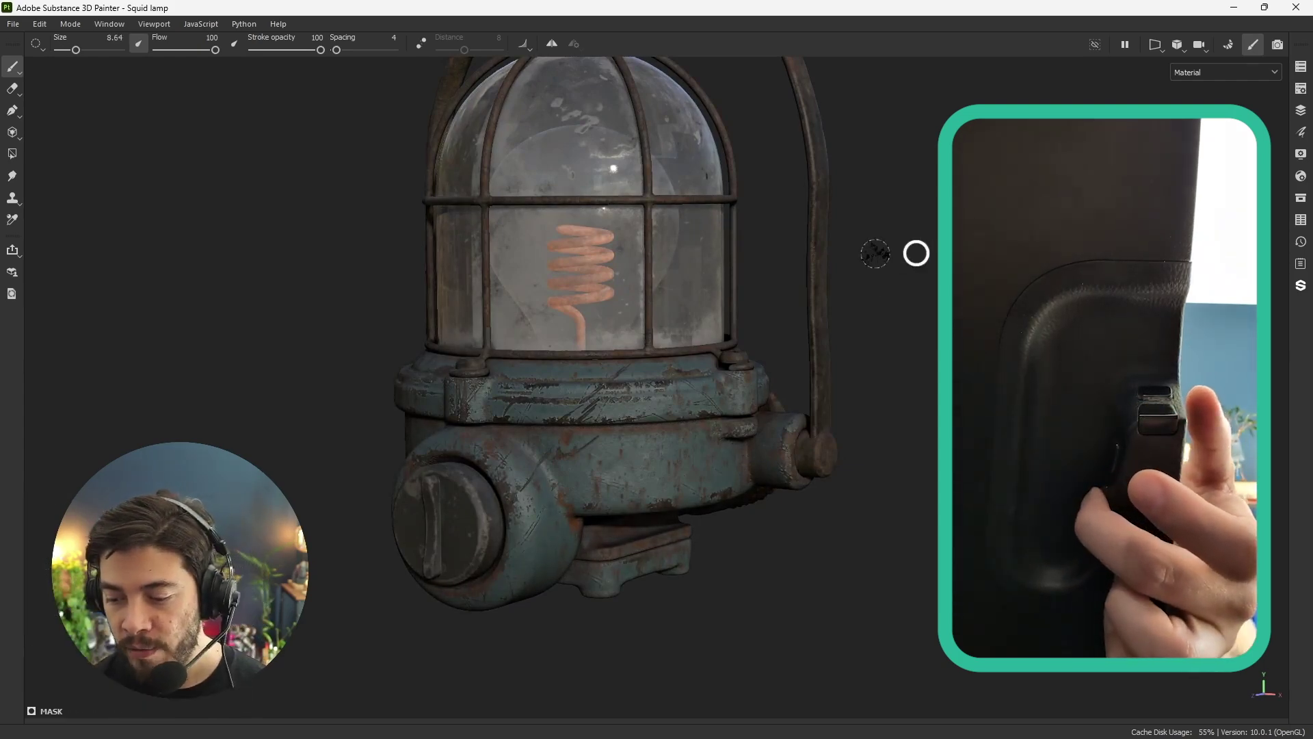
{"action": "right_click_drag", "start_coordinate": [668, 378], "coordinate": [694, 378], "text": "ctrl"}
{"action": "left_click_drag", "start_coordinate": [660, 436], "coordinate": [625, 447]}
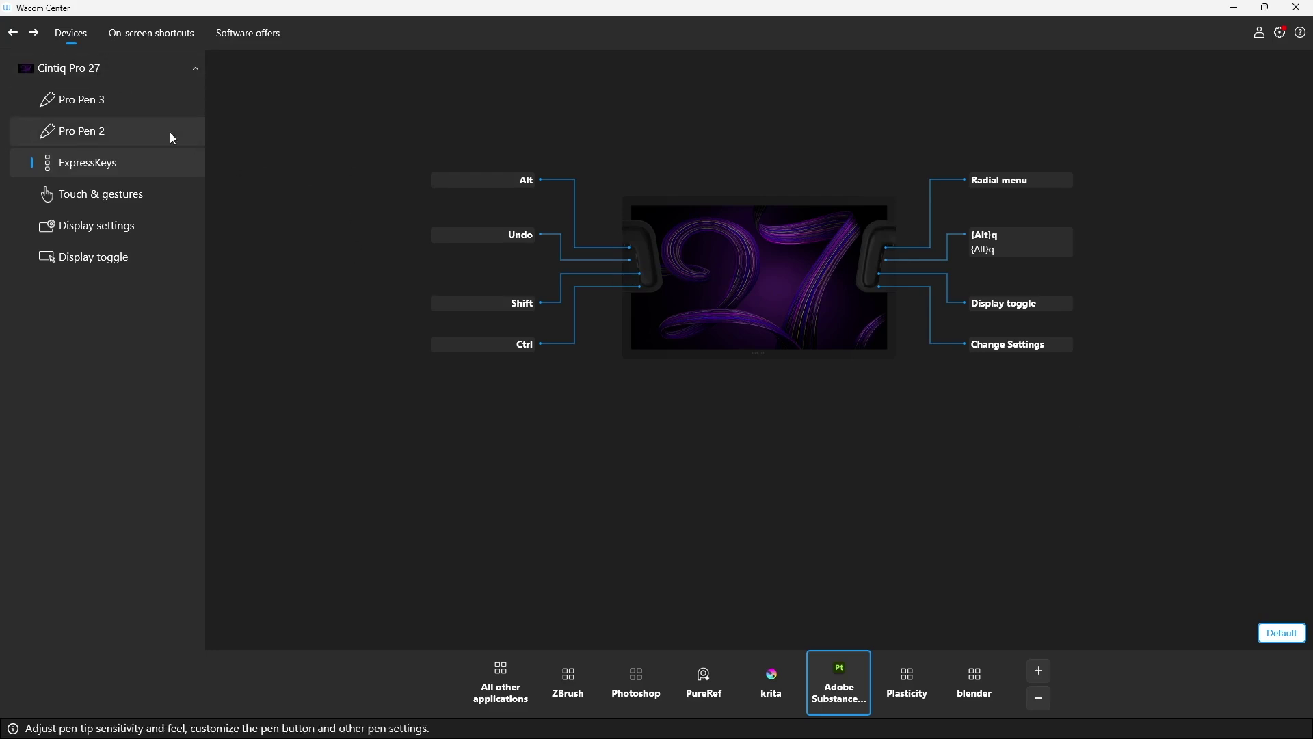
Switch to Wacom Center and view the device pages of the Cintiq Pro 27 and the Intuos Pro M.
{"action": "left_click", "coordinate": [109, 68]}
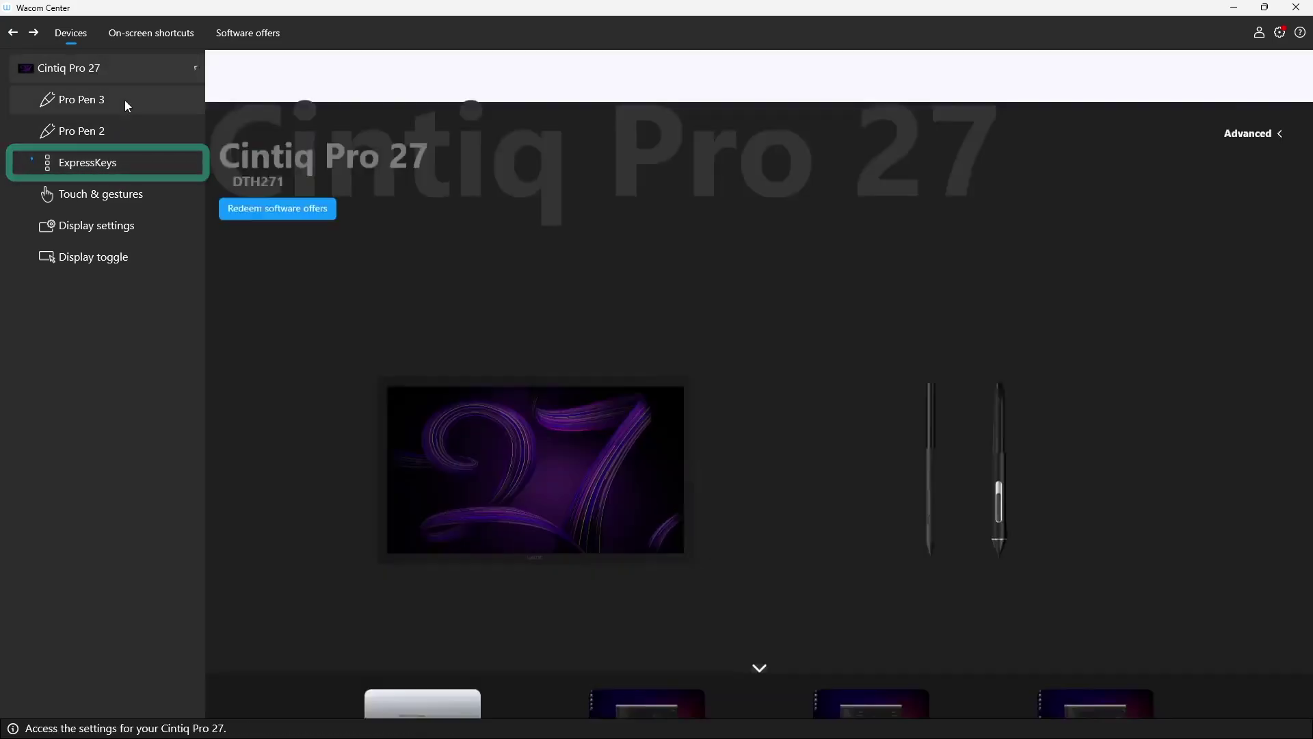
{"action": "left_click", "coordinate": [196, 69]}
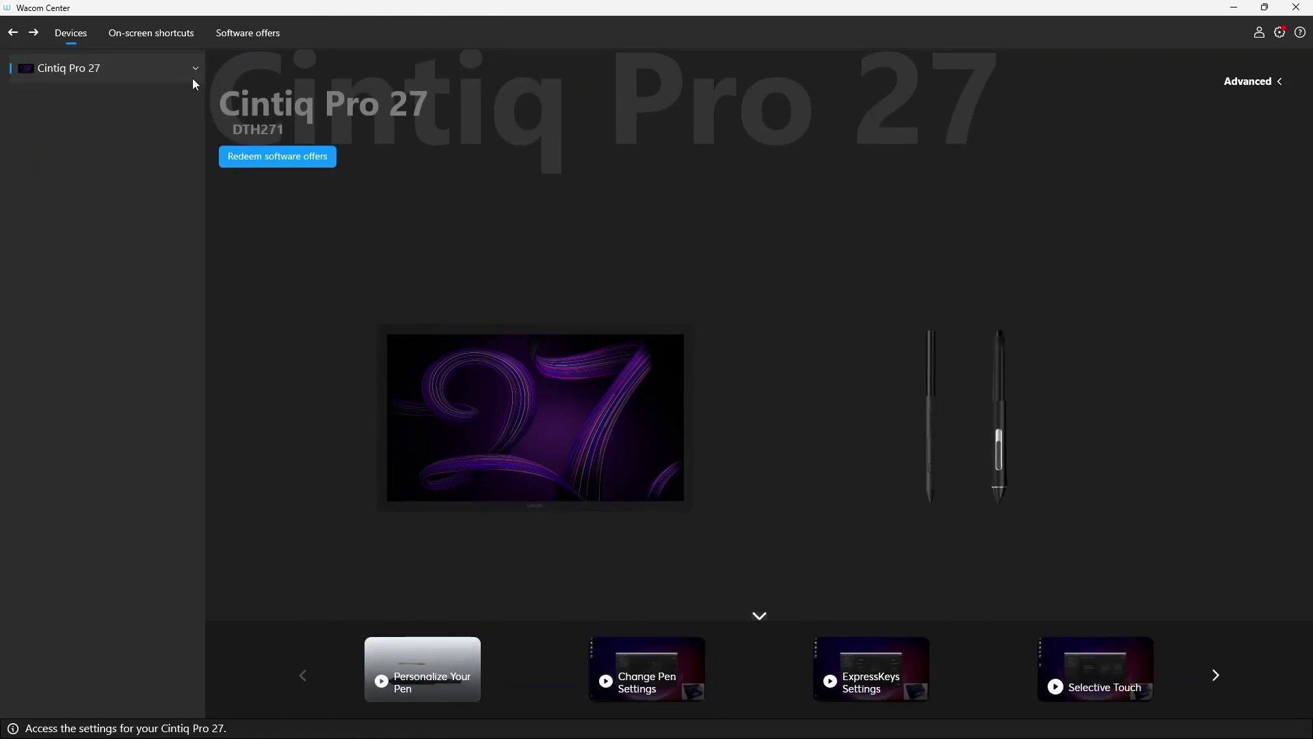
{"action": "left_click", "coordinate": [193, 79]}
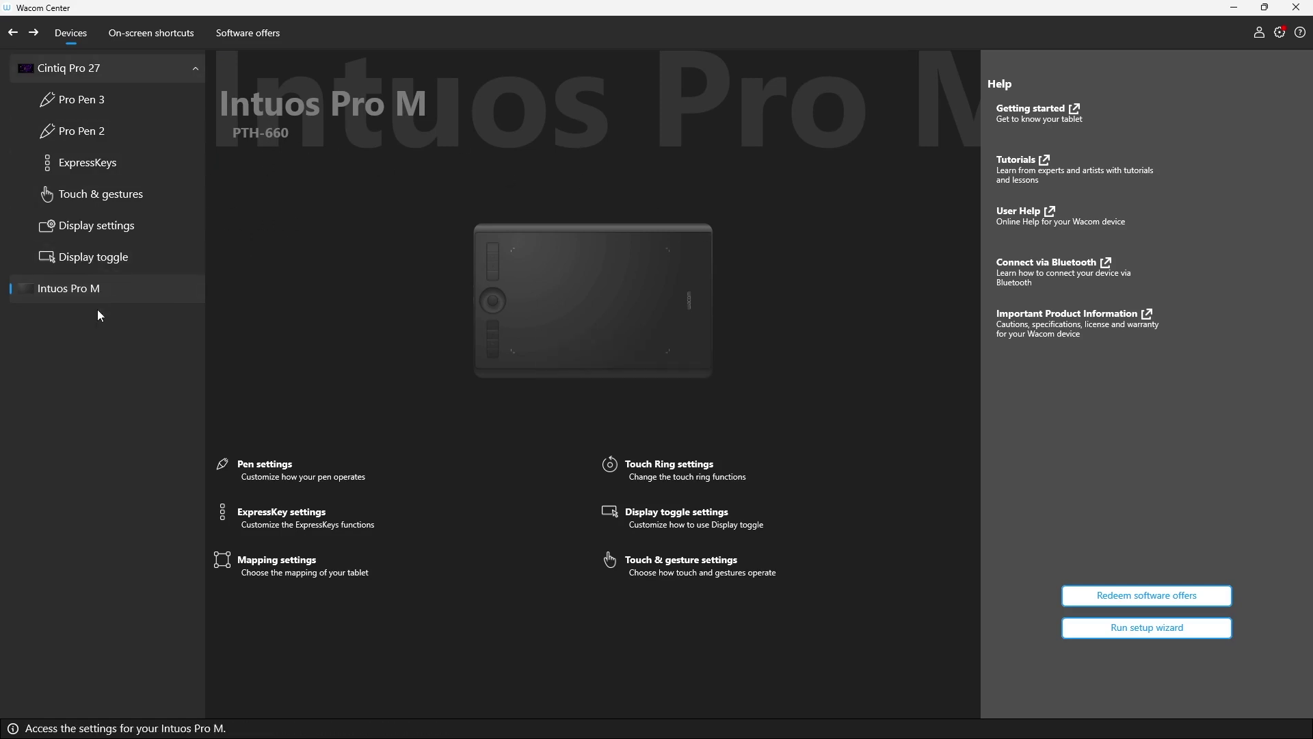
{"action": "left_click", "coordinate": [128, 64]}
{"action": "left_click", "coordinate": [96, 285]}
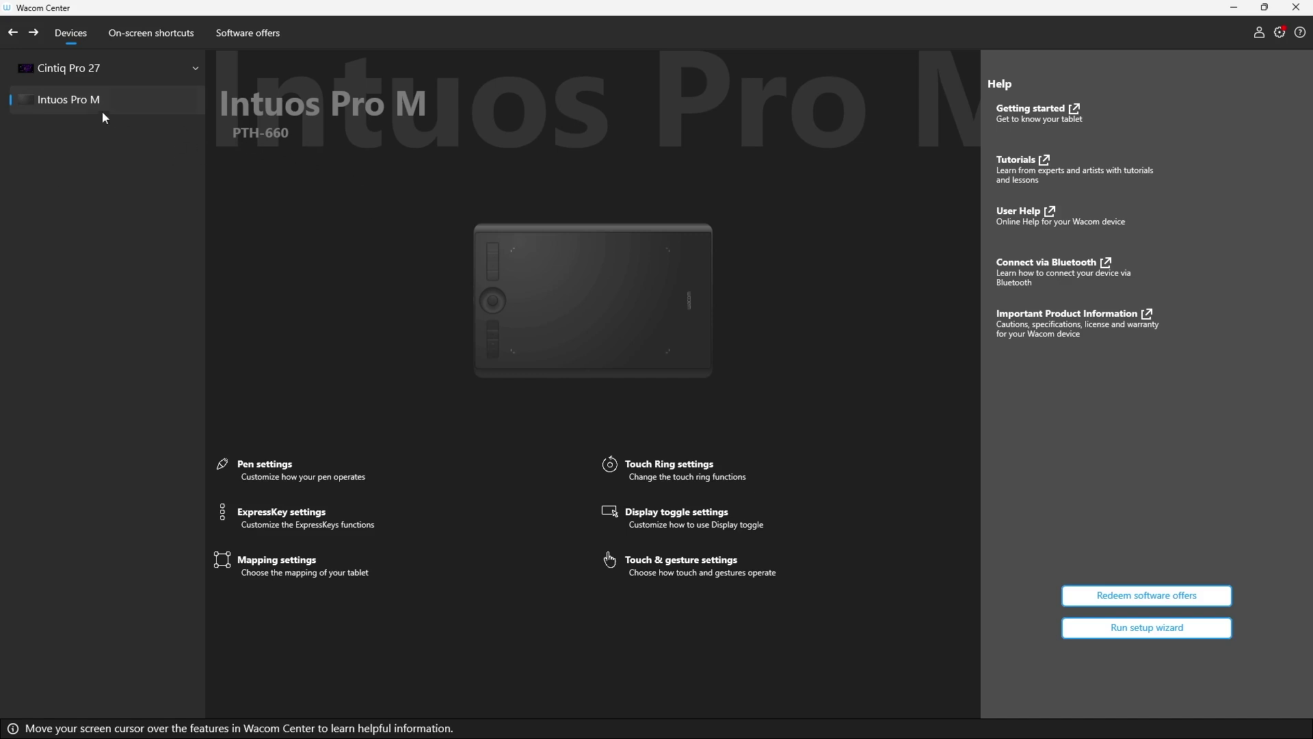
Open the Cintiq Pro 27 ExpressKeys settings and compare the krita, Adobe Substance and Photoshop assignments.
{"action": "left_click", "coordinate": [109, 68]}
{"action": "left_click", "coordinate": [100, 165]}
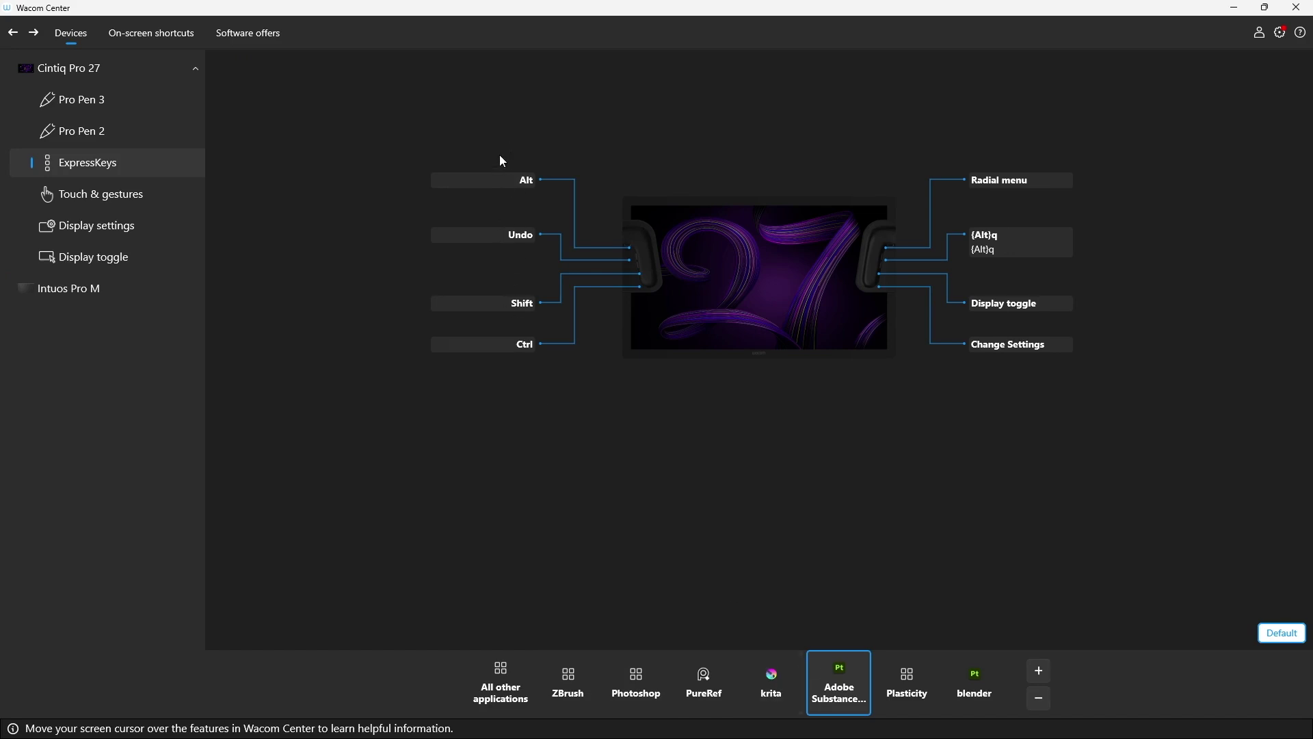
{"action": "left_click", "coordinate": [774, 674]}
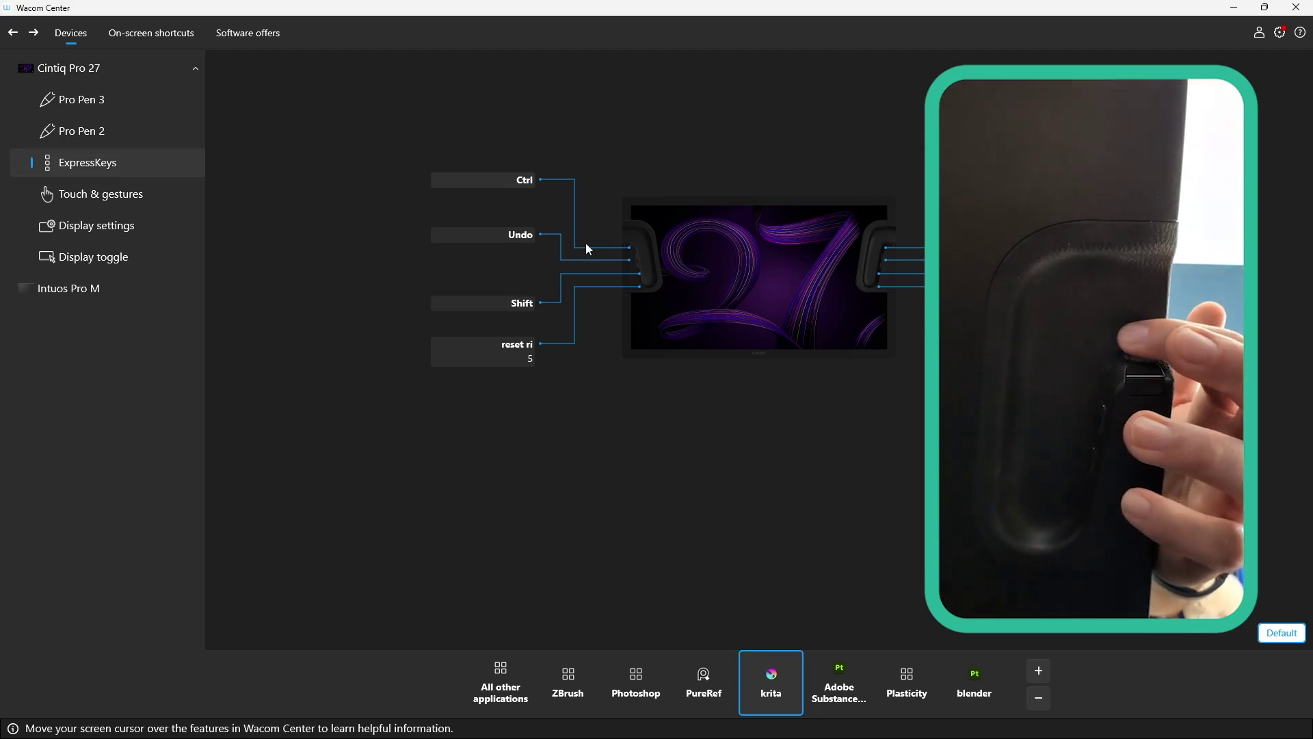
{"action": "left_click", "coordinate": [844, 688]}
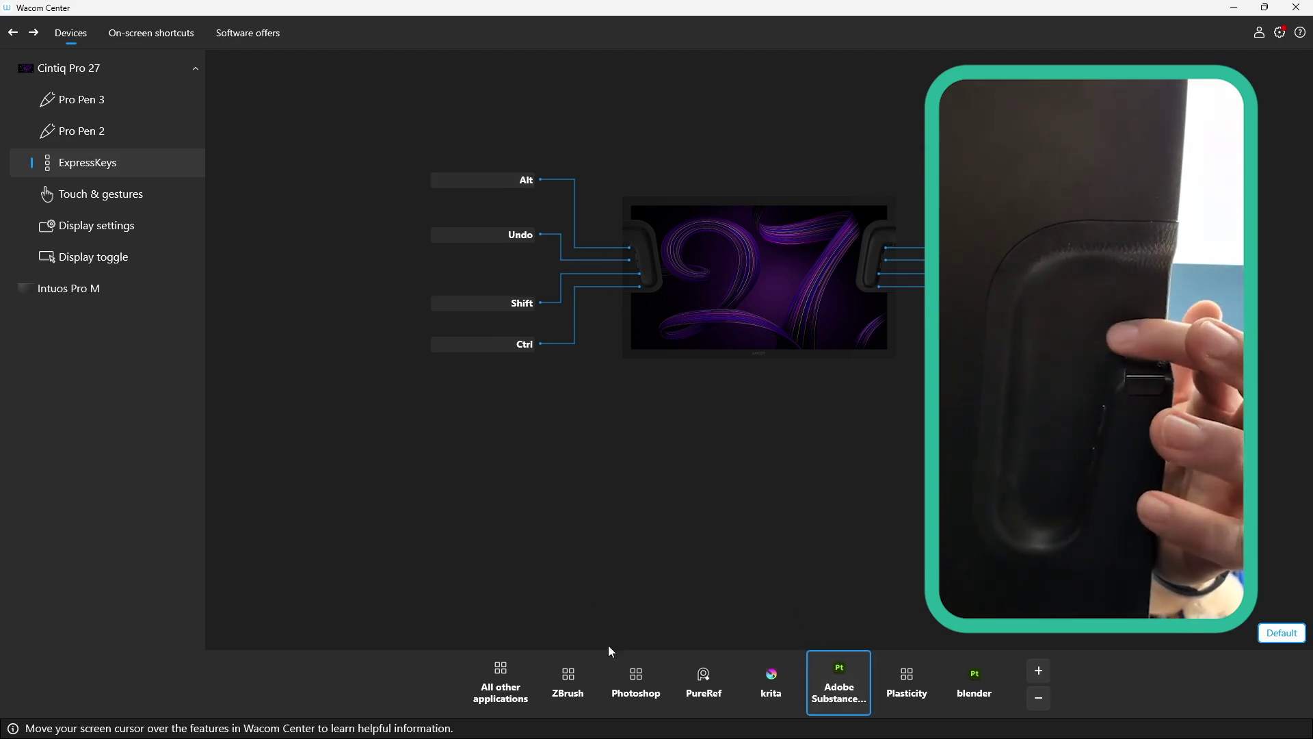
{"action": "left_click", "coordinate": [632, 681]}
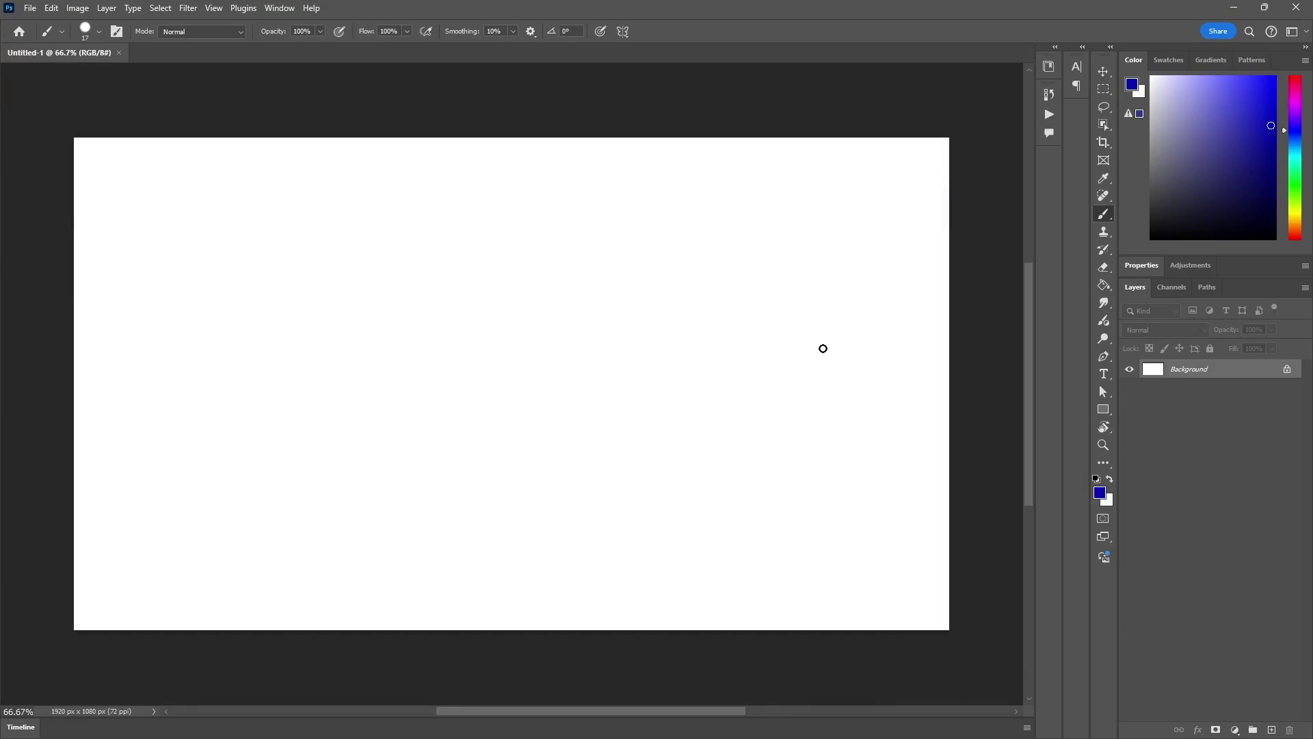
Switch to Photoshop and paint a blue scribble and an overlapping green scribble on the blank canvas.
{"action": "mouse_move", "coordinate": [688, 296]}
{"action": "left_mouse_down"}
{"action": "mouse_move", "coordinate": [621, 326]}
{"action": "mouse_move", "coordinate": [598, 381]}
{"action": "mouse_move", "coordinate": [662, 409]}
{"action": "left_mouse_up"}
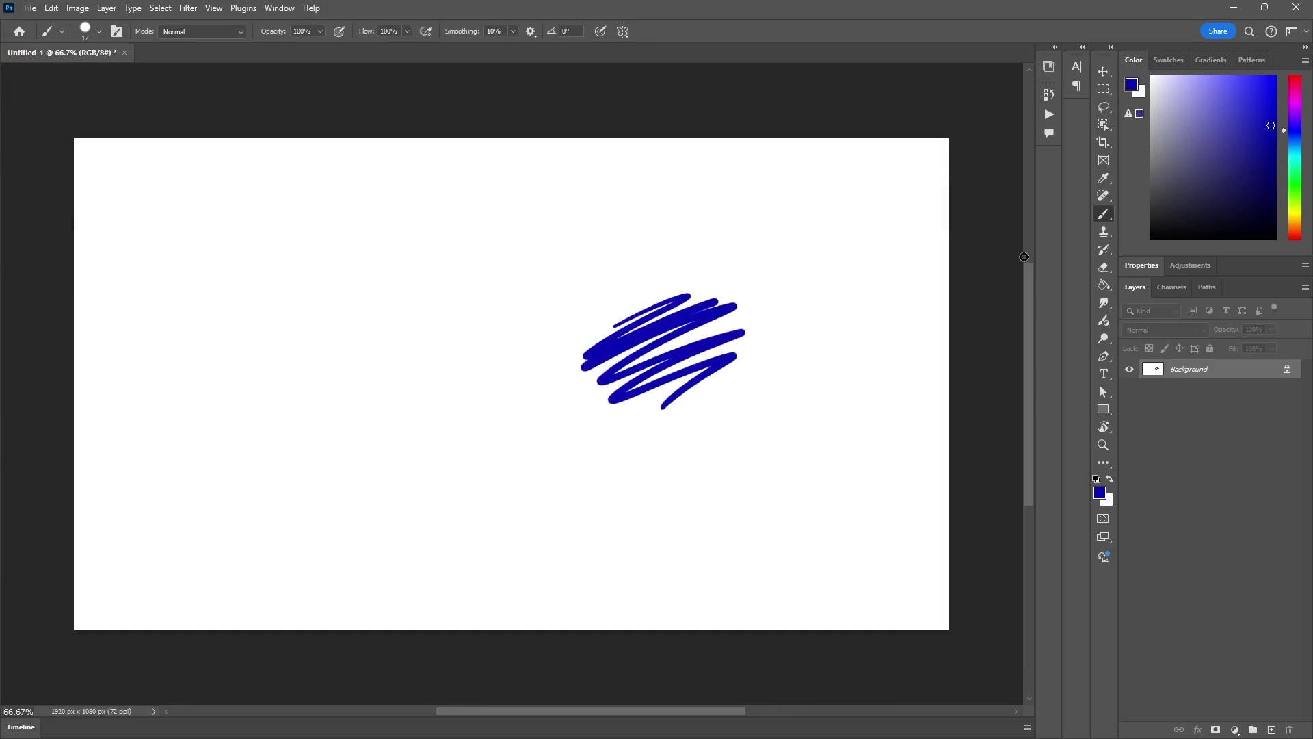
{"action": "left_click", "coordinate": [1299, 171]}
{"action": "left_click", "coordinate": [1234, 157]}
{"action": "mouse_move", "coordinate": [714, 233]}
{"action": "left_mouse_down"}
{"action": "mouse_move", "coordinate": [540, 346]}
{"action": "mouse_move", "coordinate": [536, 415]}
{"action": "left_mouse_up"}
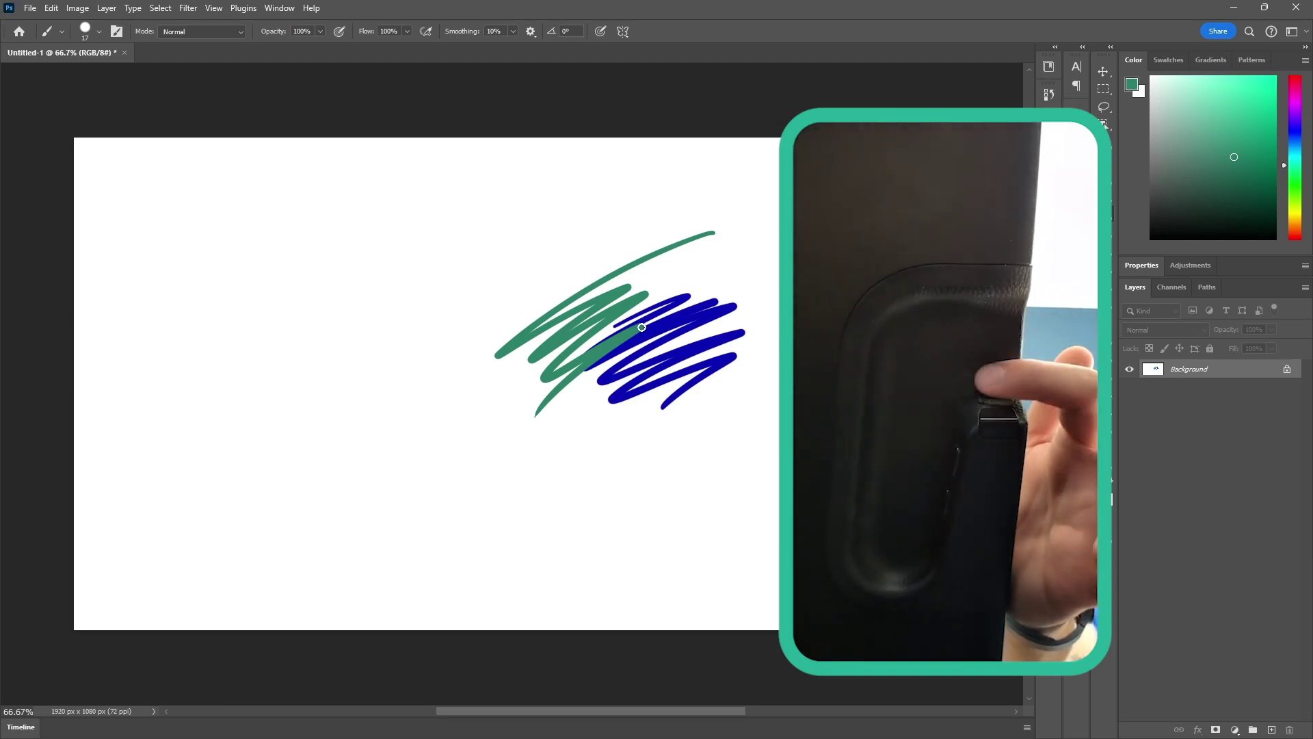
Sample the blue of the painted scribble as the foreground colour.
{"action": "left_click", "coordinate": [659, 324], "text": "alt"}
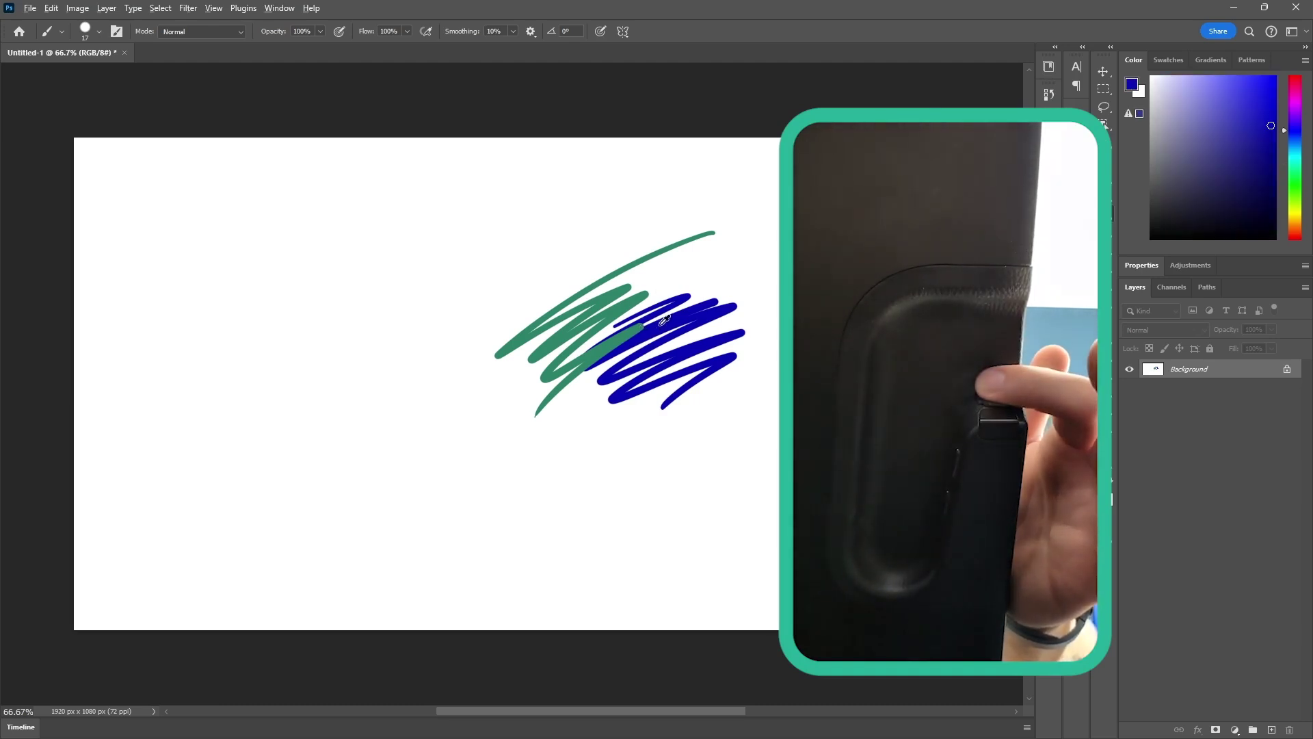
{"action": "left_click_drag", "start_coordinate": [647, 331], "coordinate": [631, 333], "text": "alt"}
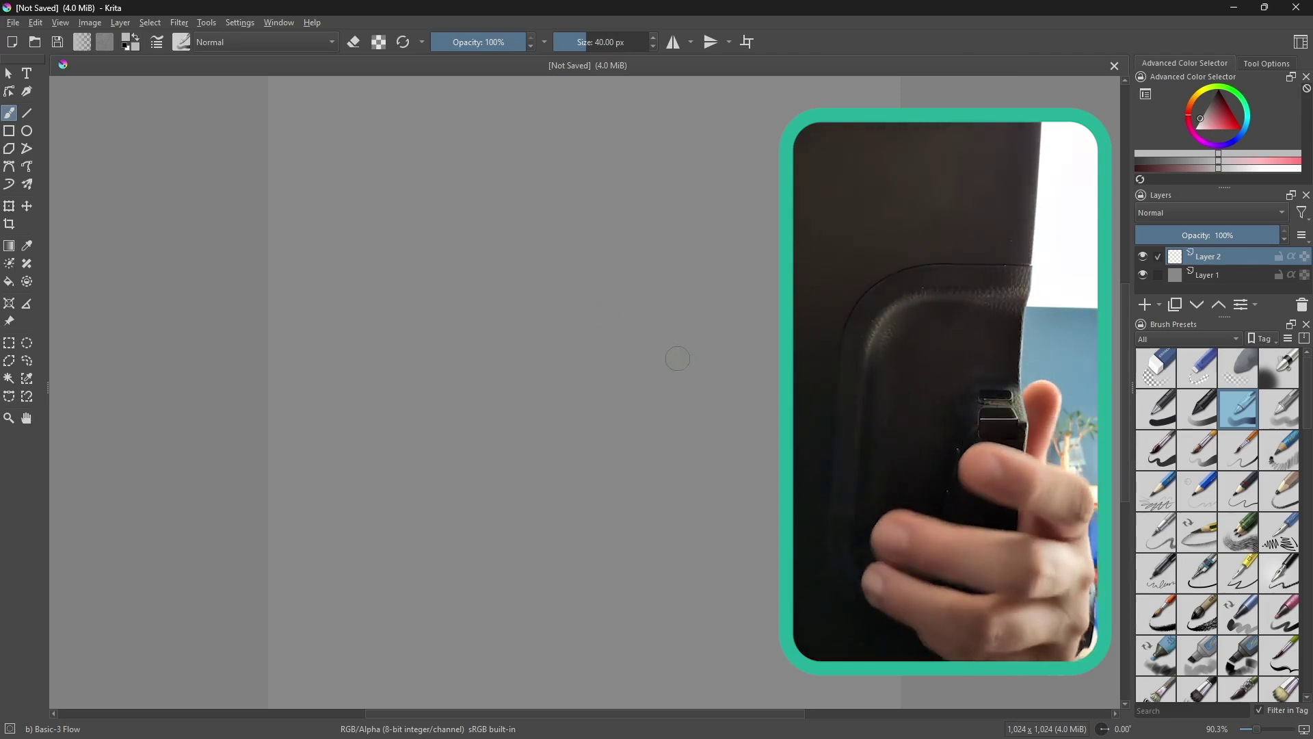
Switch to Krita, paint overlapping red and blue scribbles on Layer 2 and sample colour from the strokes.
{"action": "left_click", "coordinate": [1224, 119]}
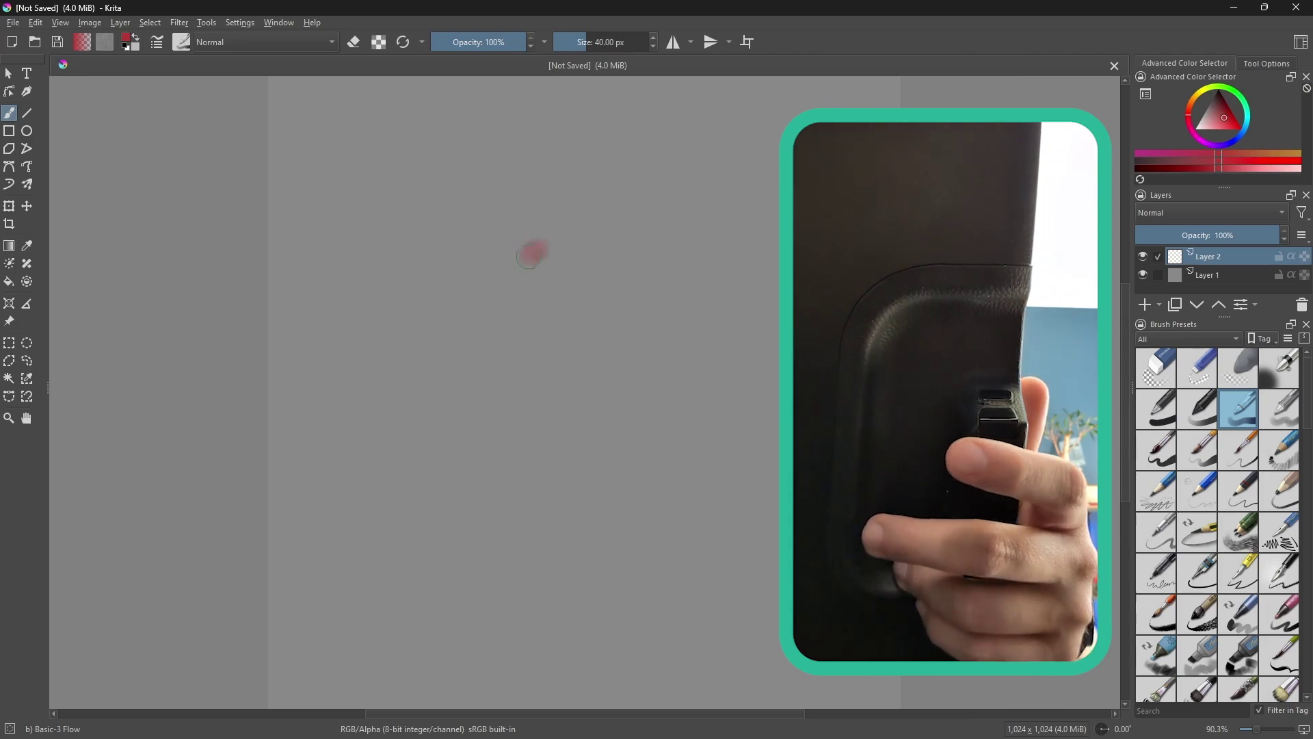
{"action": "mouse_move", "coordinate": [534, 250]}
{"action": "left_mouse_down"}
{"action": "mouse_move", "coordinate": [527, 314]}
{"action": "mouse_move", "coordinate": [618, 353]}
{"action": "left_mouse_up"}
{"action": "left_click", "coordinate": [1237, 123]}
{"action": "left_click", "coordinate": [1242, 132]}
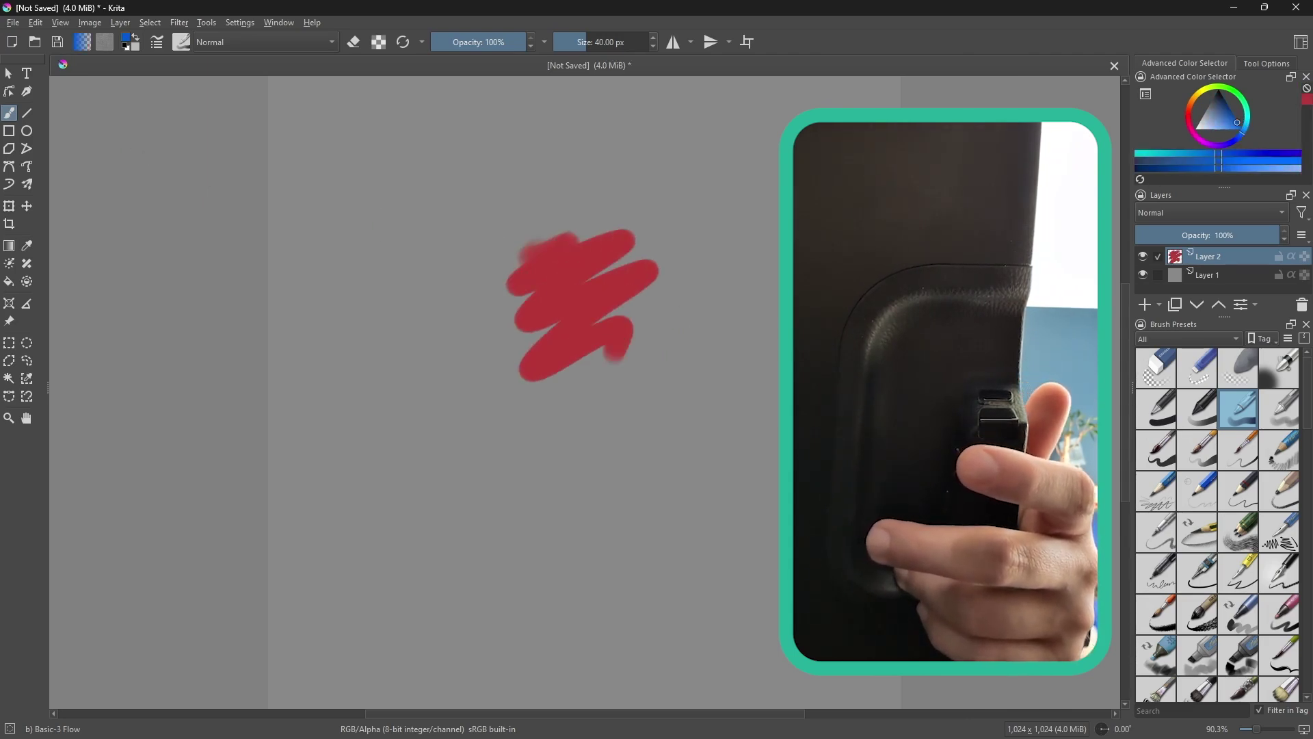
{"action": "mouse_move", "coordinate": [725, 251]}
{"action": "left_mouse_down"}
{"action": "mouse_move", "coordinate": [595, 383]}
{"action": "mouse_move", "coordinate": [598, 509]}
{"action": "left_mouse_up"}
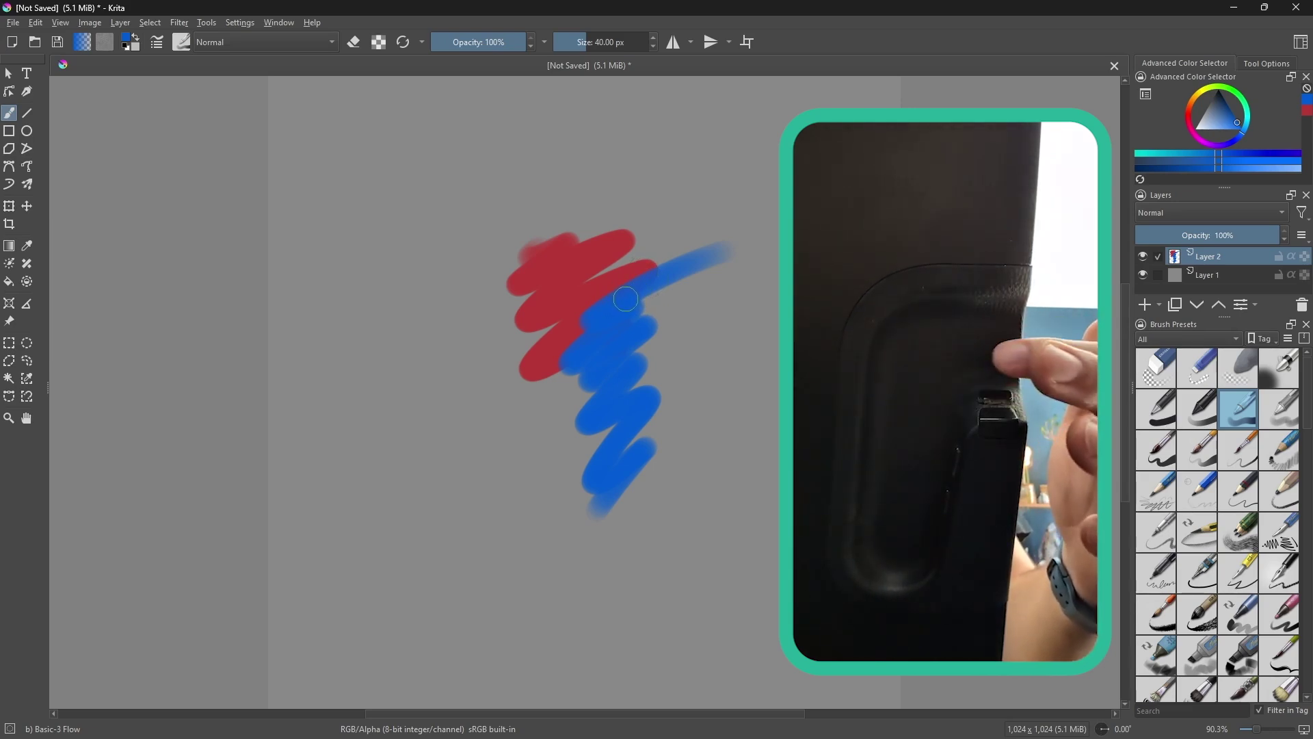
{"action": "mouse_move", "coordinate": [627, 287]}
{"action": "left_mouse_down", "text": "ctrl"}
{"action": "mouse_move", "coordinate": [582, 322]}
{"action": "mouse_move", "coordinate": [589, 301]}
{"action": "mouse_move", "coordinate": [554, 379]}
{"action": "mouse_move", "coordinate": [585, 339]}
{"action": "left_mouse_up", "text": "ctrl"}
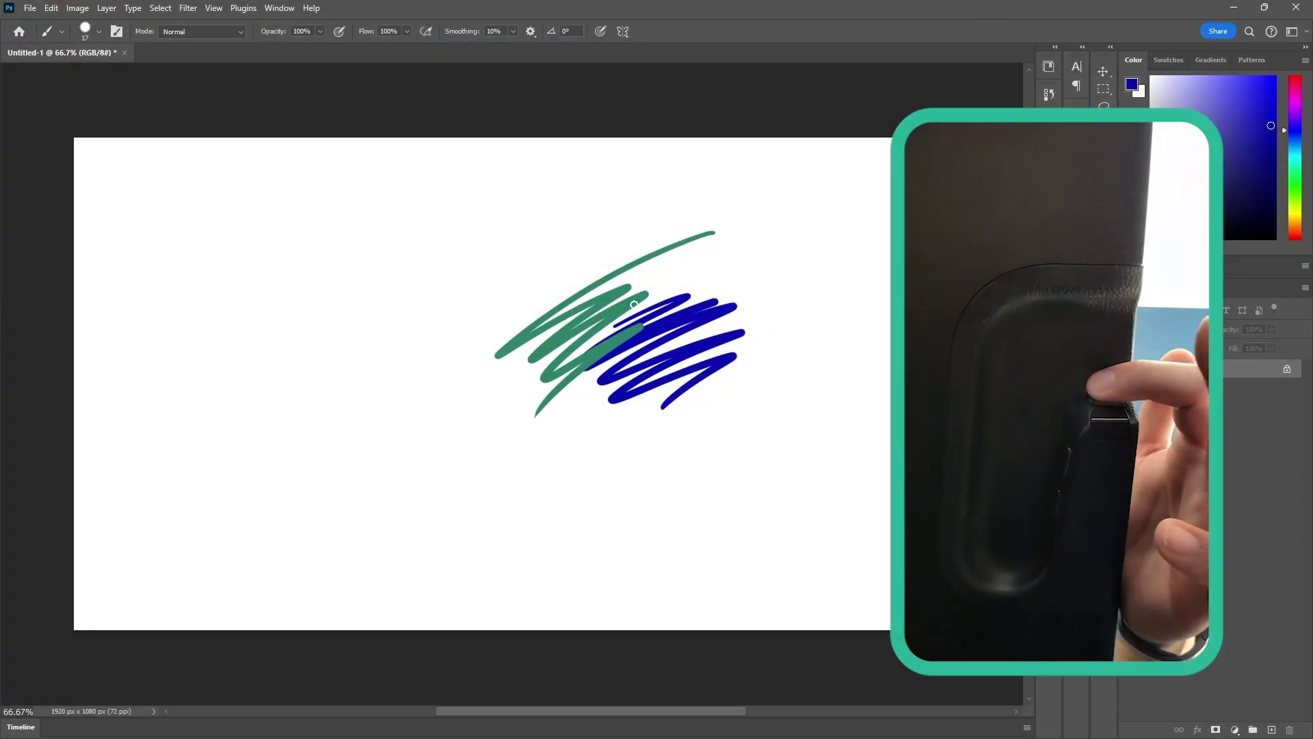
Switch back to Photoshop and sample colours where the green and blue strokes overlap.
{"action": "left_click", "coordinate": [616, 331], "text": "alt"}
{"action": "left_click", "coordinate": [627, 336], "text": "alt"}
{"action": "mouse_move", "coordinate": [577, 243]}
{"action": "left_mouse_down"}
{"action": "mouse_move", "coordinate": [543, 281]}
{"action": "mouse_move", "coordinate": [601, 281]}
{"action": "mouse_move", "coordinate": [581, 390]}
{"action": "left_mouse_up"}
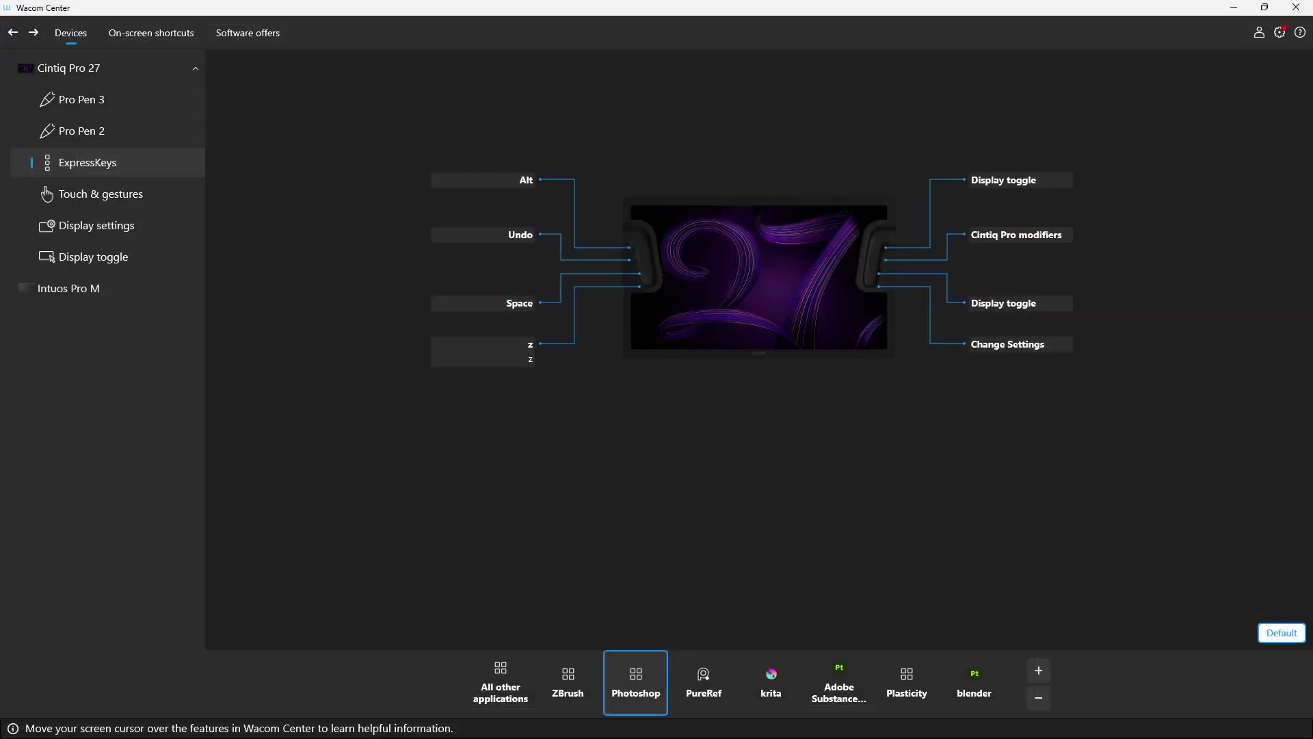
For Adobe Substance 3D Painter, replace the Radial menu ExpressKey with a Tab keyboard shortcut named FULL SCREEN.
{"action": "left_click", "coordinate": [766, 686]}
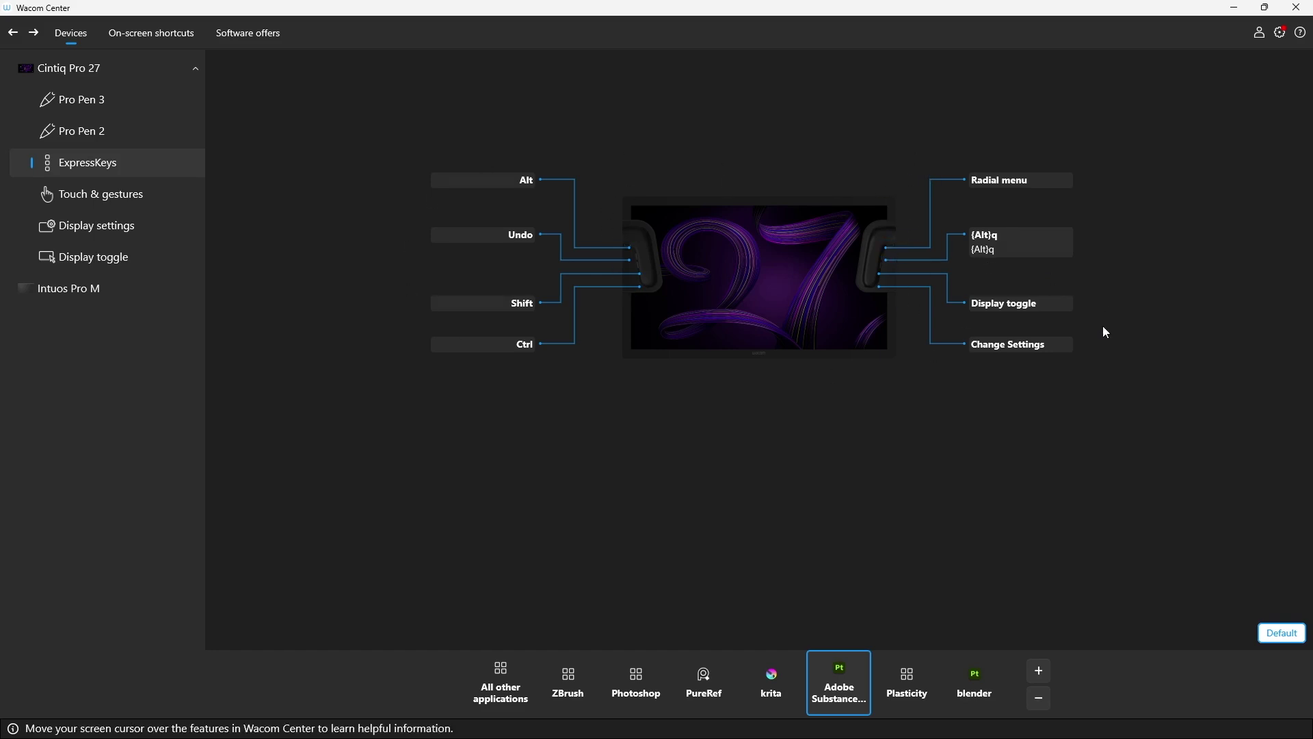
{"action": "left_click", "coordinate": [996, 181]}
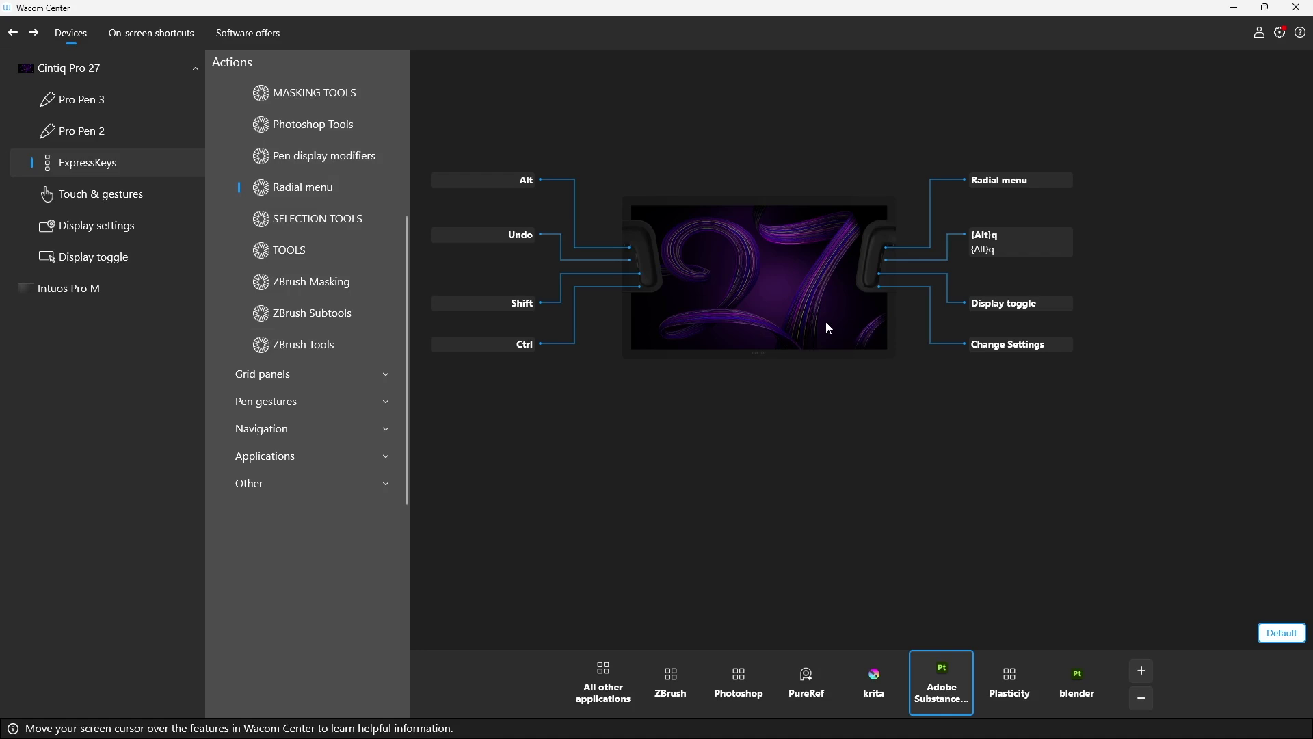
{"action": "scroll", "coordinate": [311, 196], "scroll_direction": "up", "scroll_amount": 3}
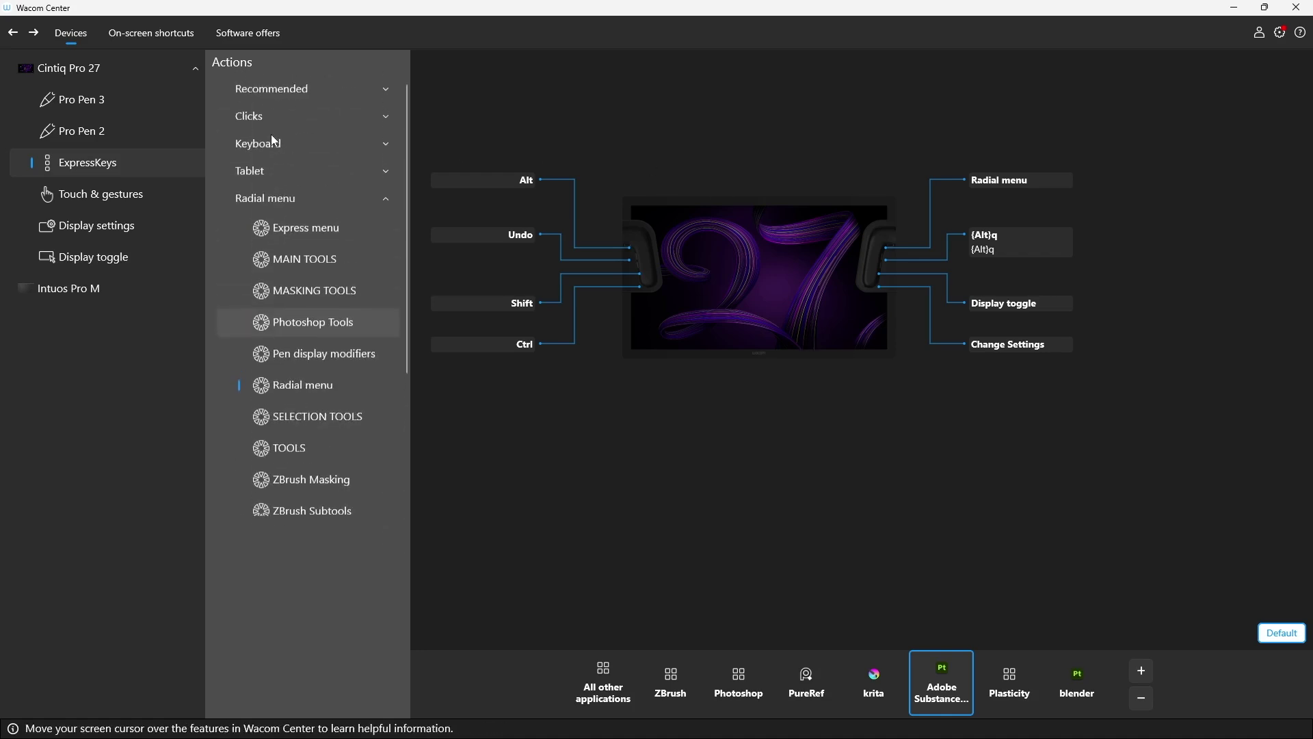
{"action": "left_click", "coordinate": [273, 142]}
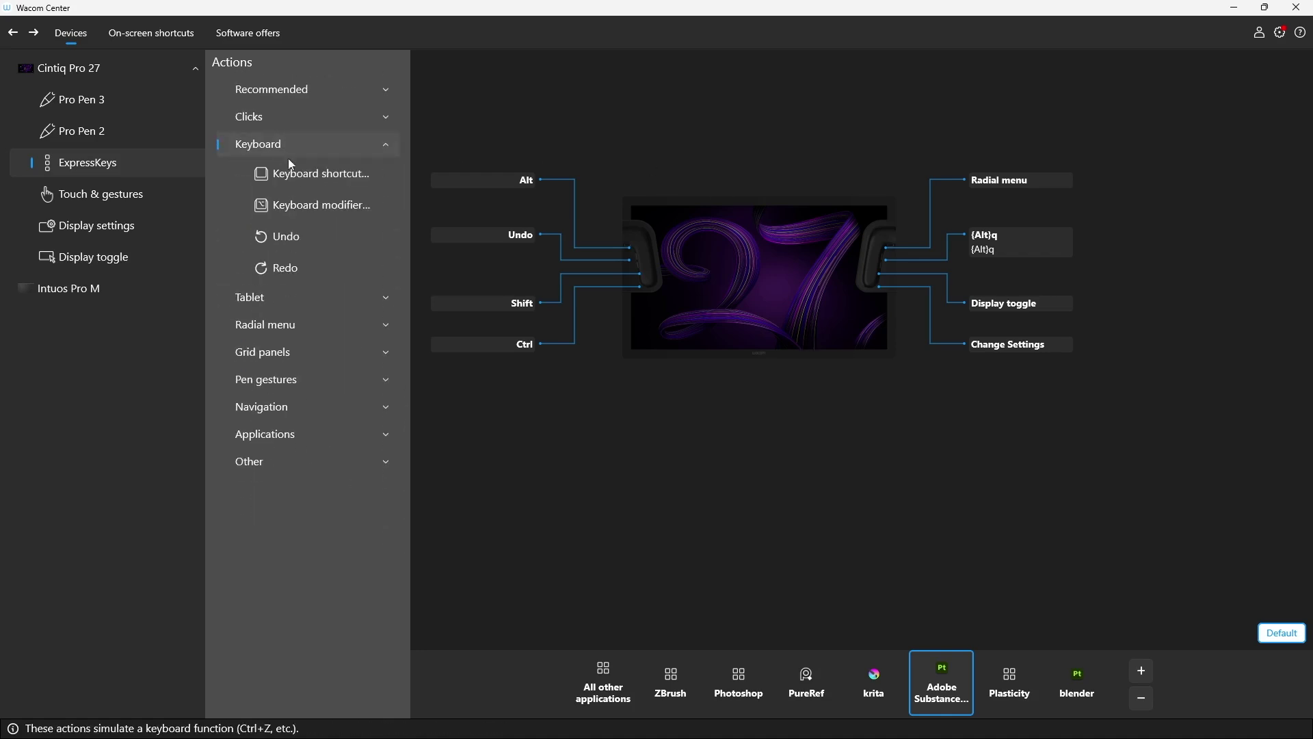
{"action": "left_click", "coordinate": [322, 174]}
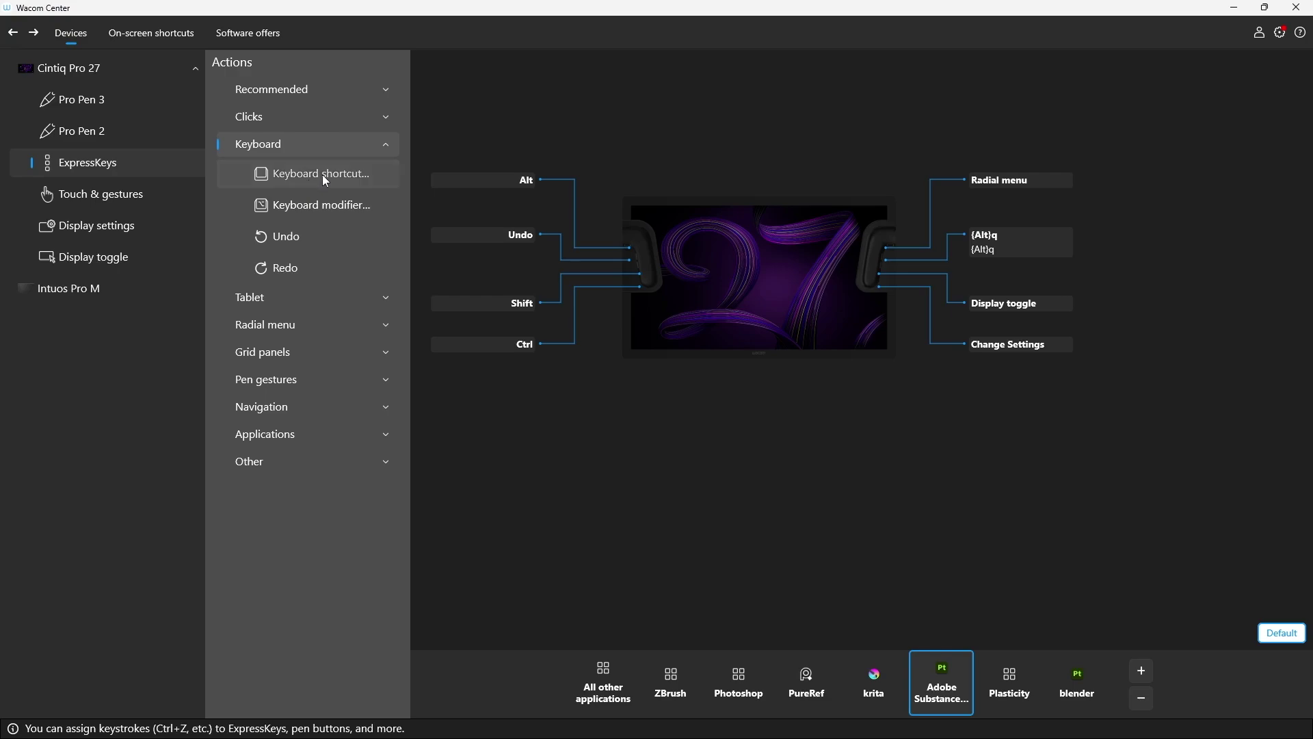
{"action": "key", "text": "Tab"}
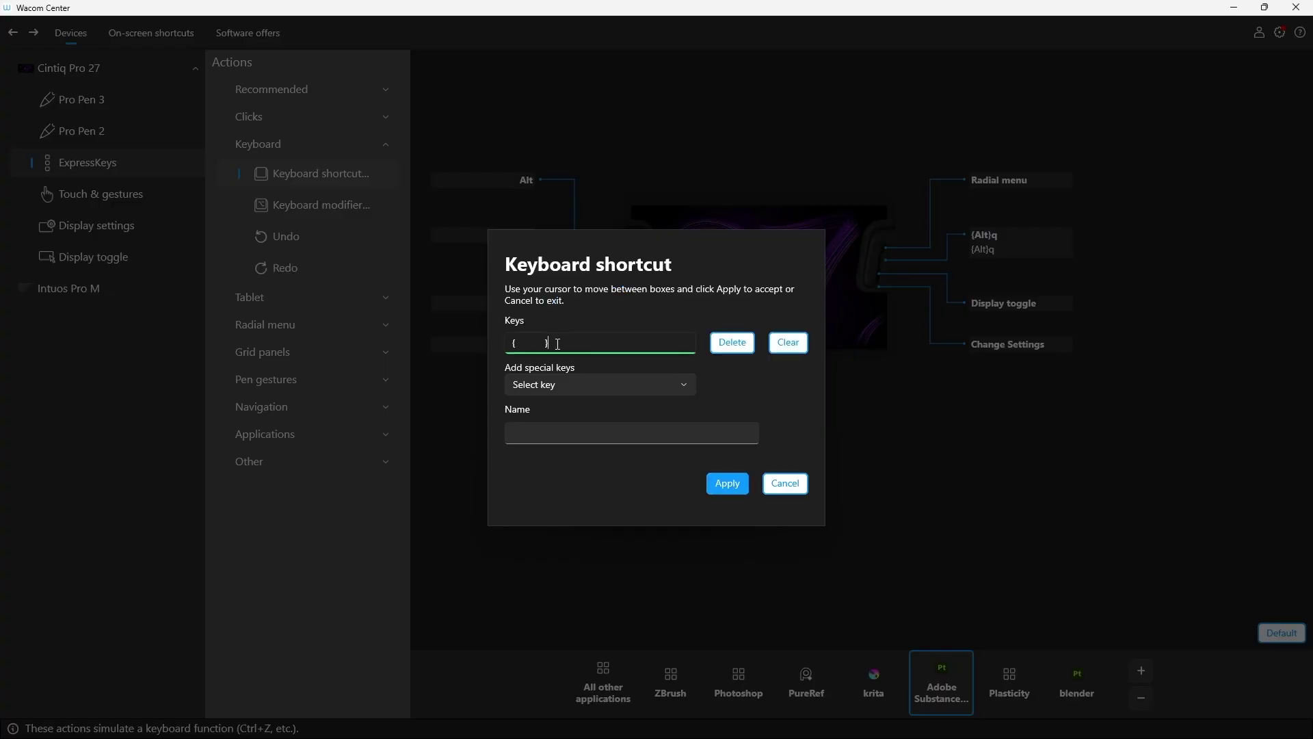
{"action": "left_click", "coordinate": [557, 433]}
{"action": "type", "text": "FULL SCREEN"}
{"action": "left_click", "coordinate": [725, 483]}
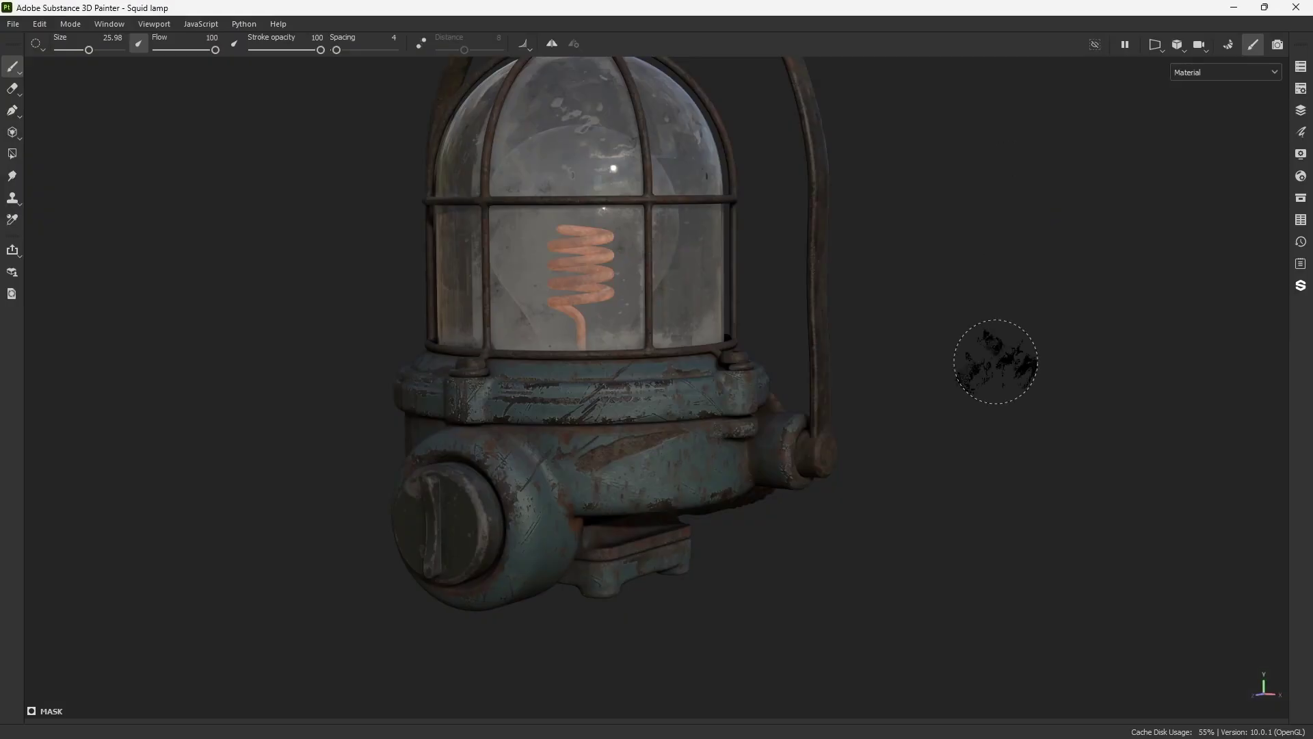
Switch to Substance 3D Painter and toggle the side panels repeatedly to compare the full-screen and regular layouts.
{"action": "key", "text": "Tab"}
{"action": "key", "text": "Tab"}
{"action": "key", "text": "Tab"}
{"action": "key", "text": "Tab"}
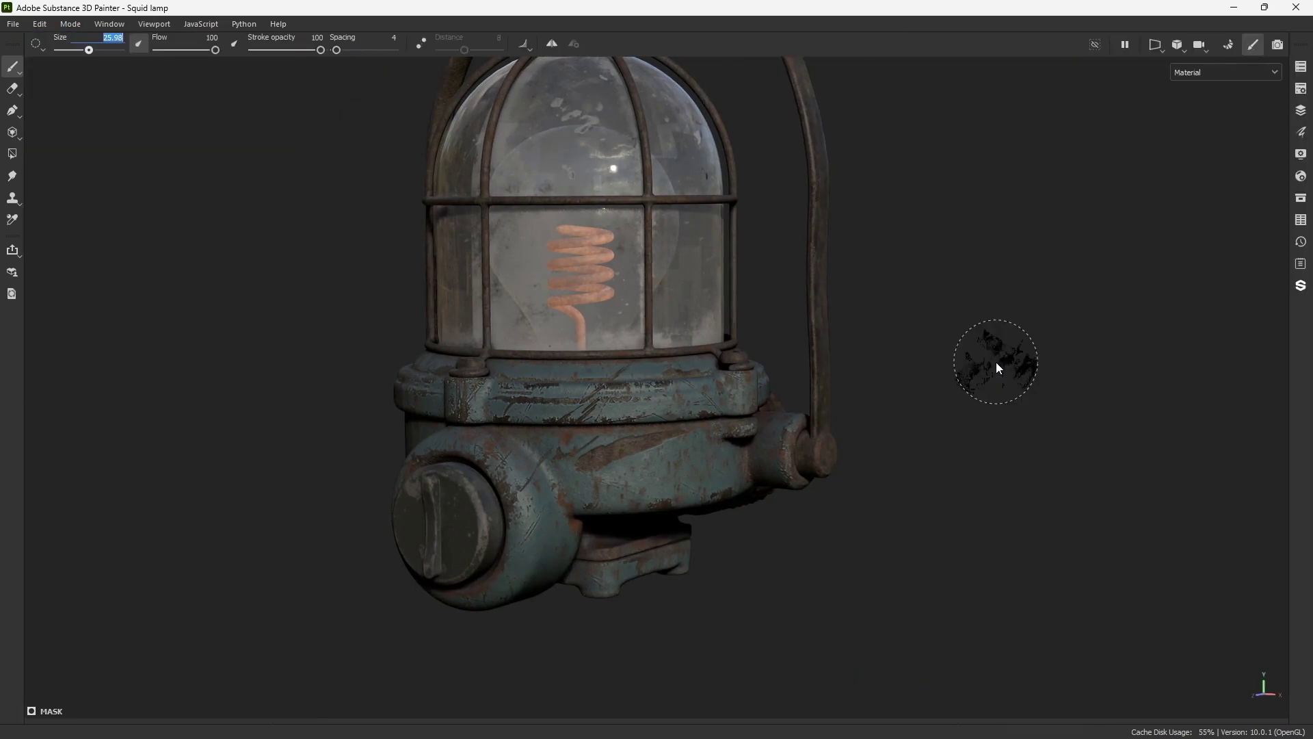
{"action": "key", "text": "Tab"}
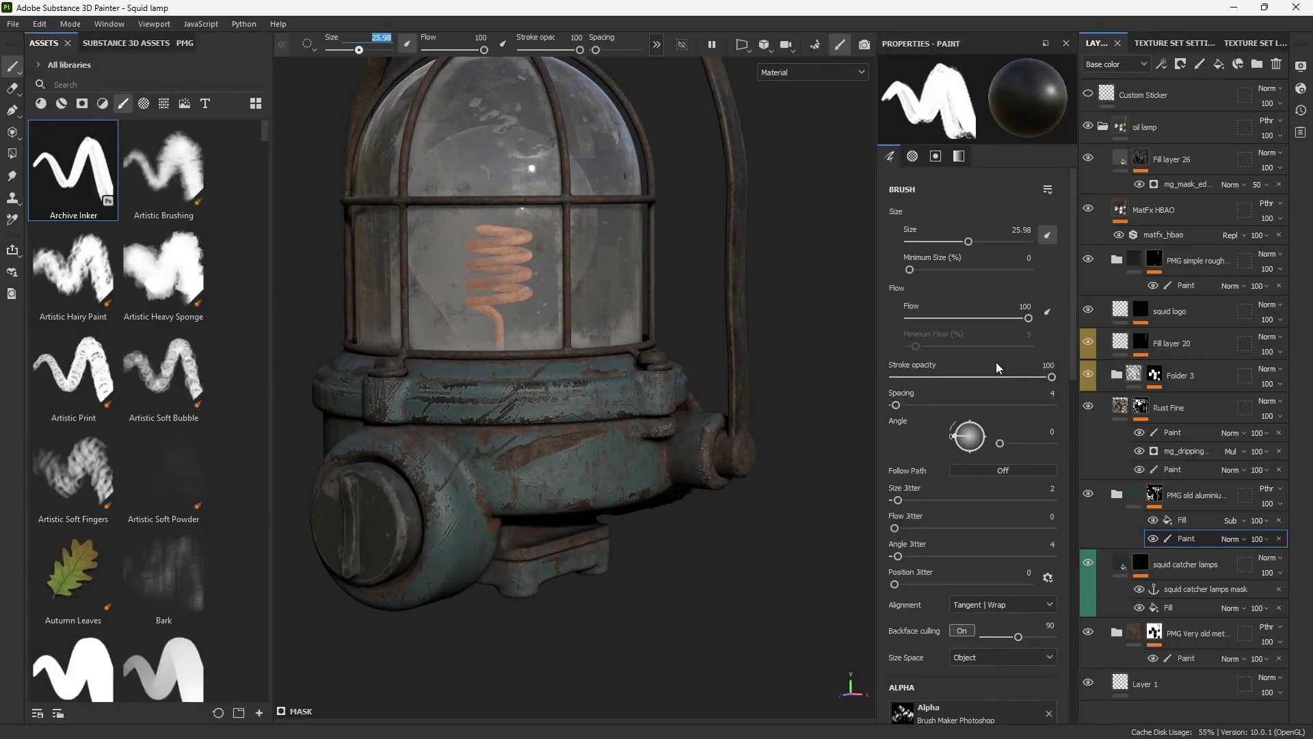
{"action": "key", "text": "Tab"}
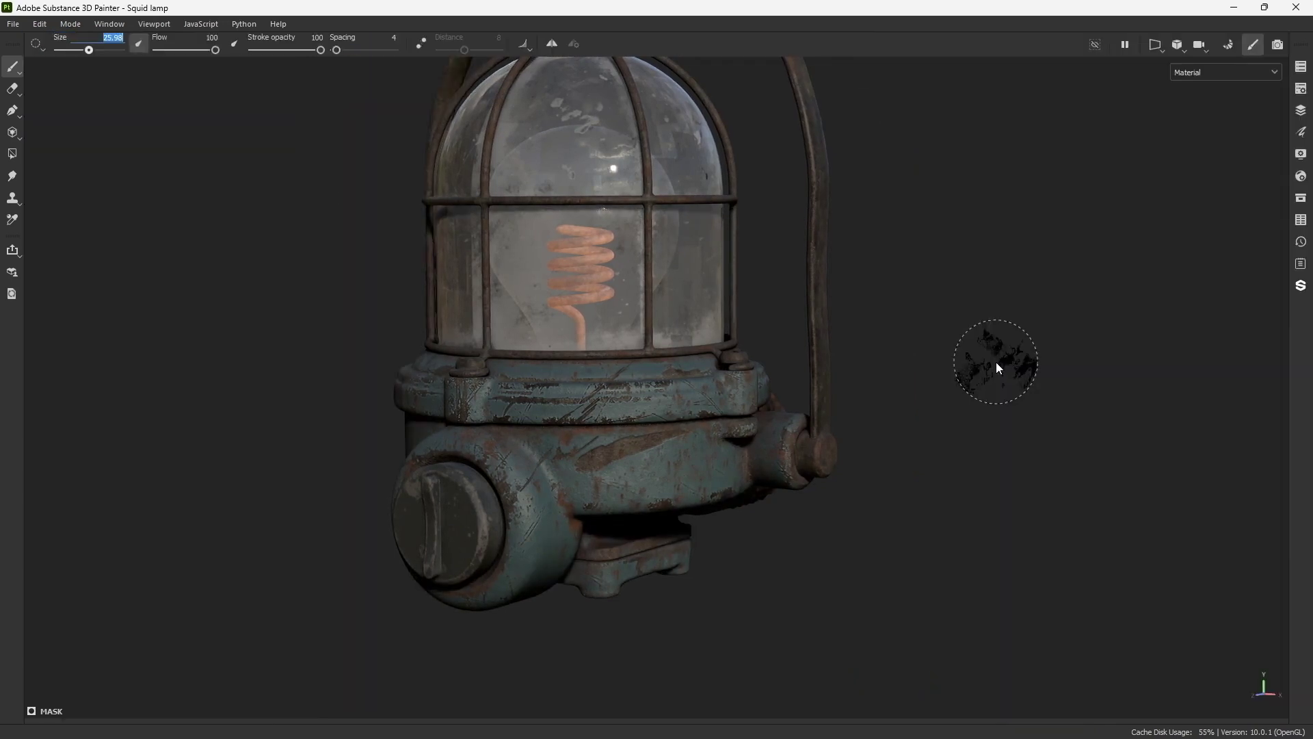
{"action": "key", "text": "Tab"}
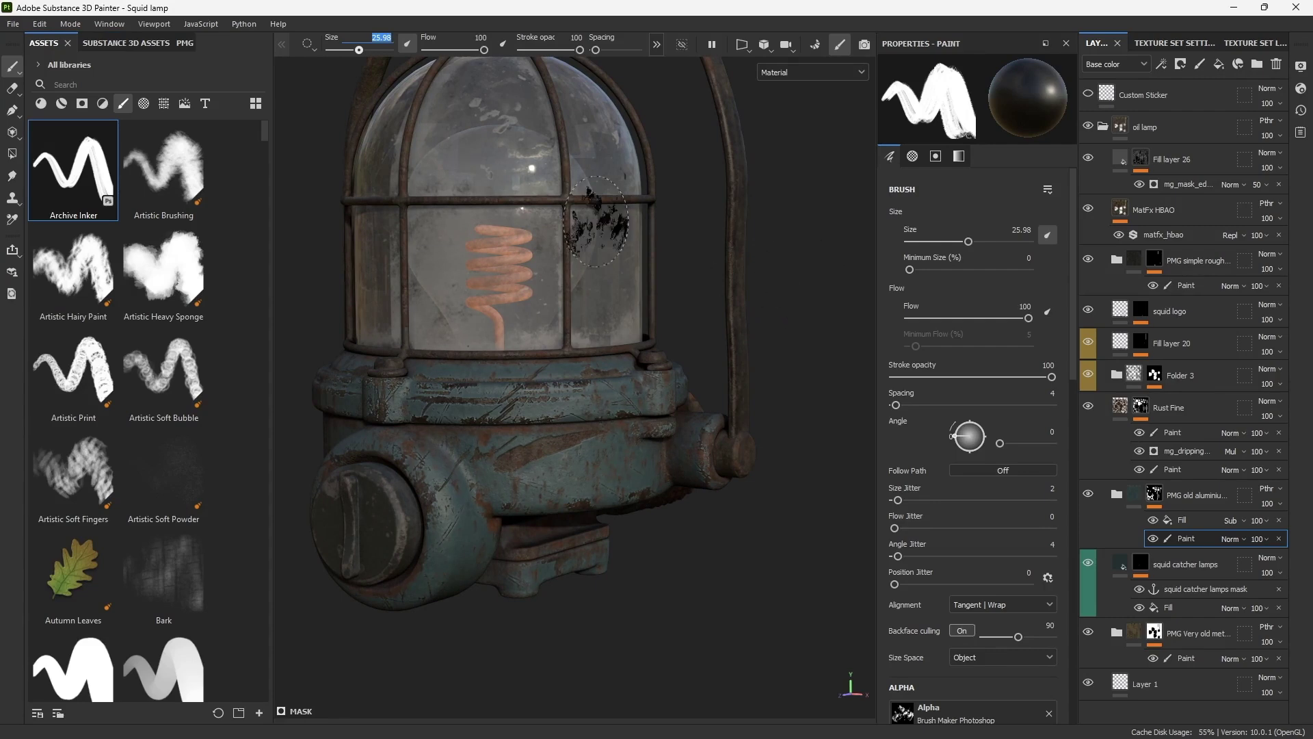
View the lamp's Base color, Metallic and Roughness channels one after another in the viewport.
{"action": "left_click", "coordinate": [803, 72]}
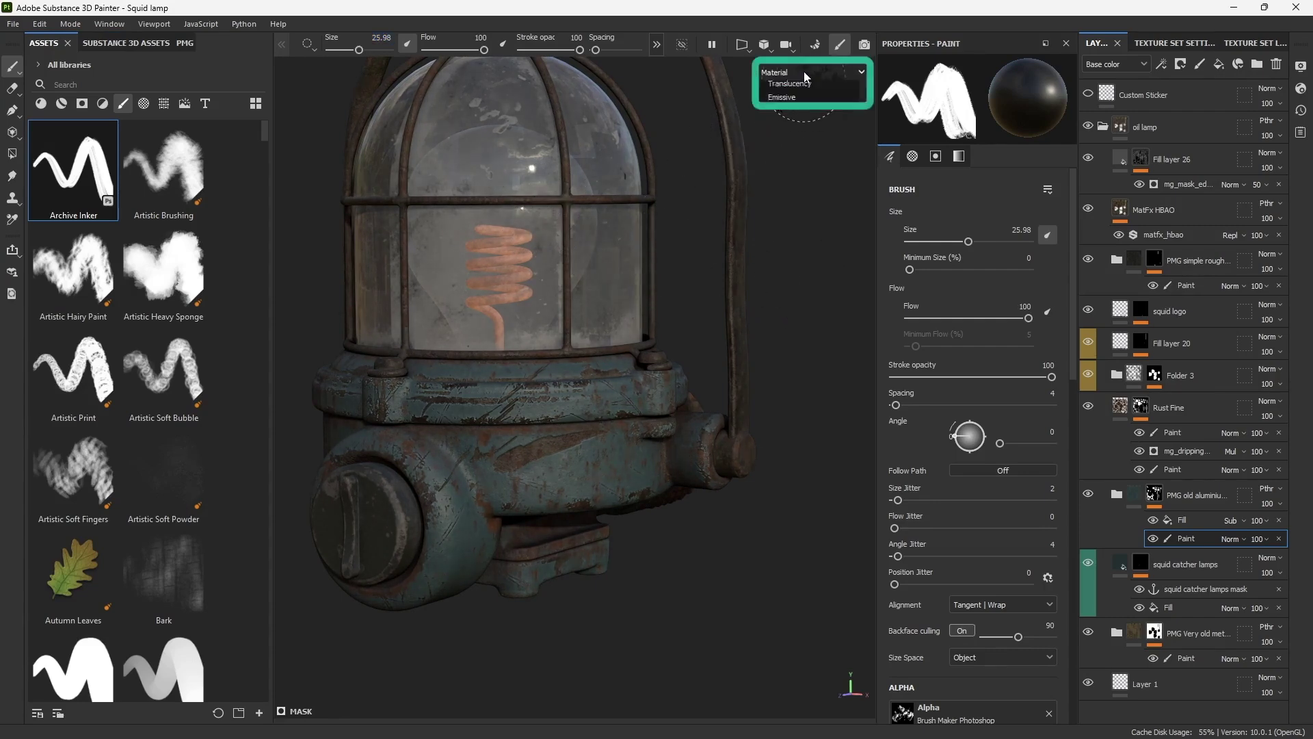
{"action": "left_click", "coordinate": [804, 129]}
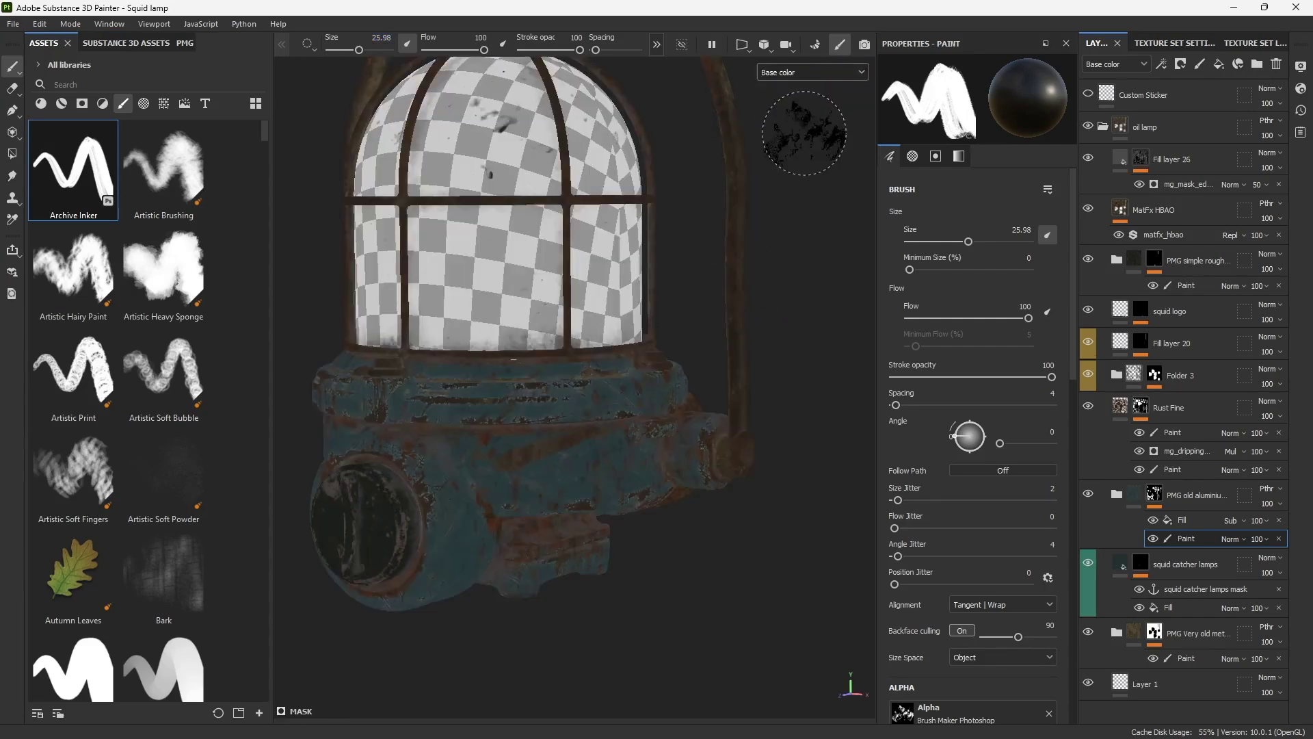
{"action": "left_click", "coordinate": [811, 72]}
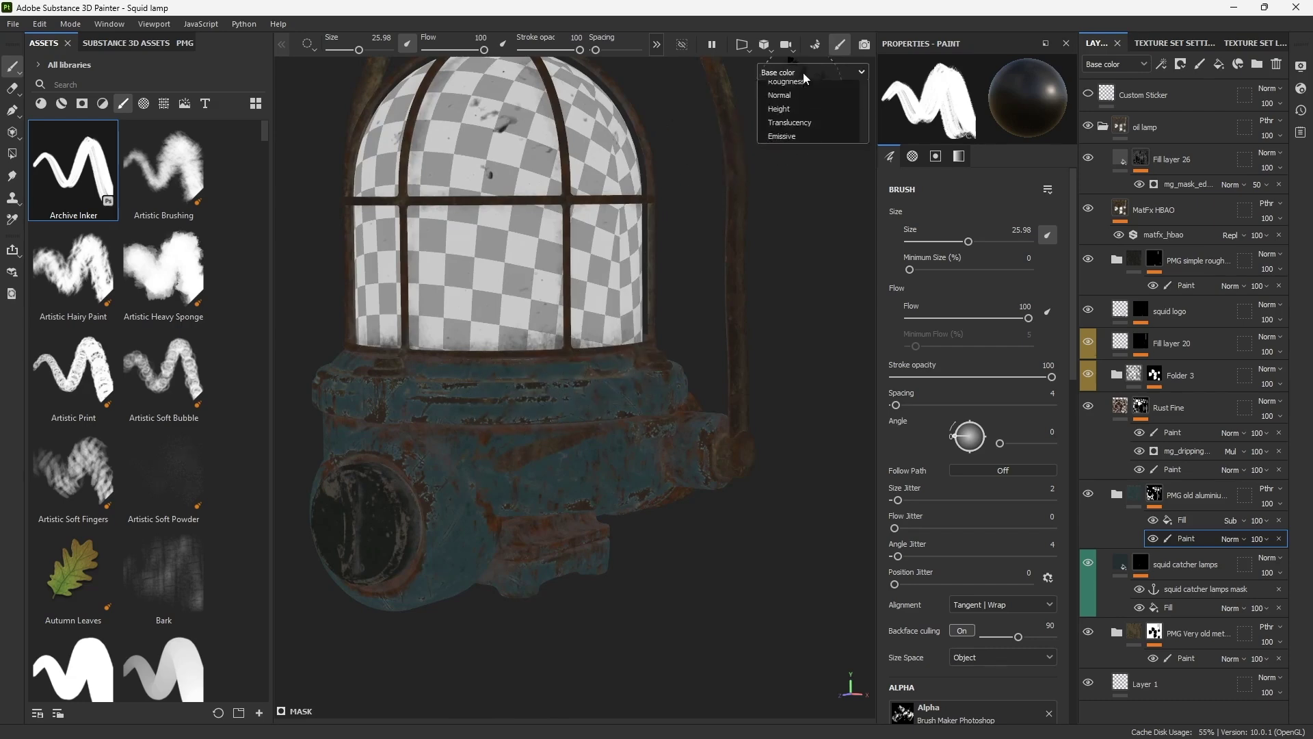
{"action": "left_click", "coordinate": [807, 146]}
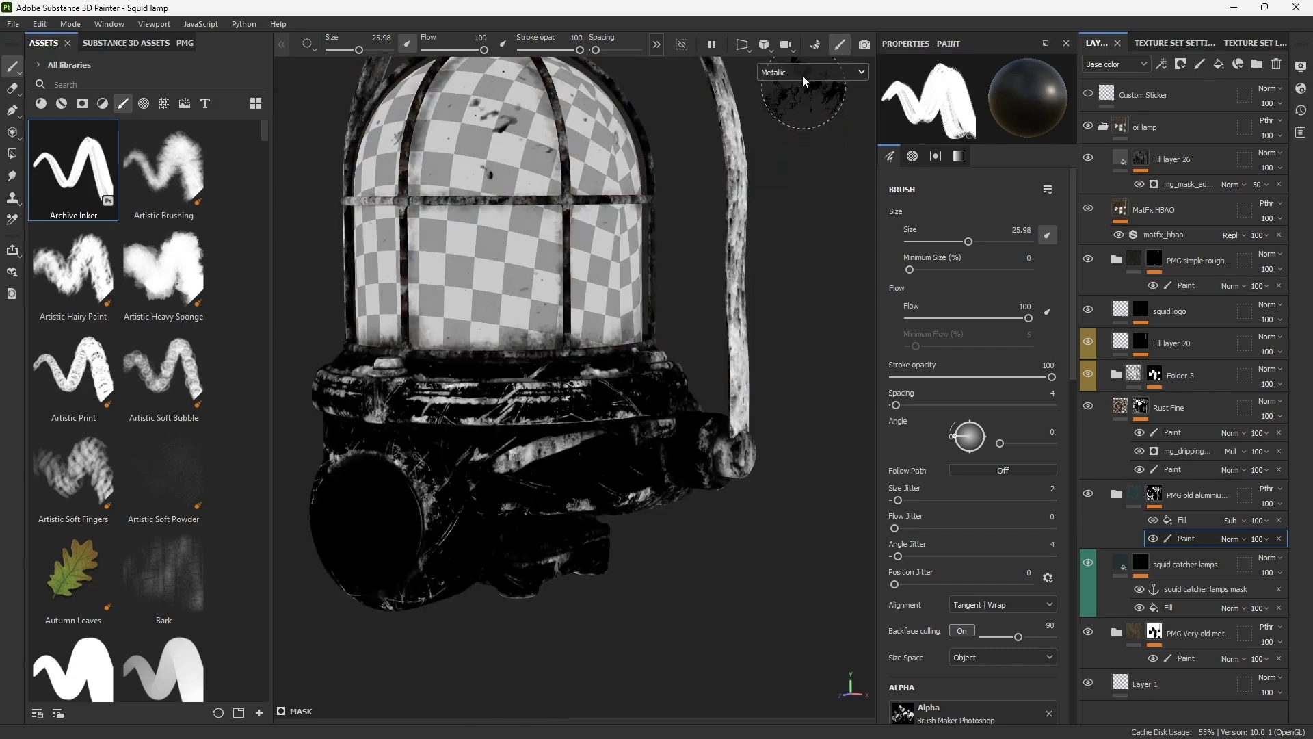
{"action": "left_click", "coordinate": [802, 73]}
{"action": "left_click", "coordinate": [787, 158]}
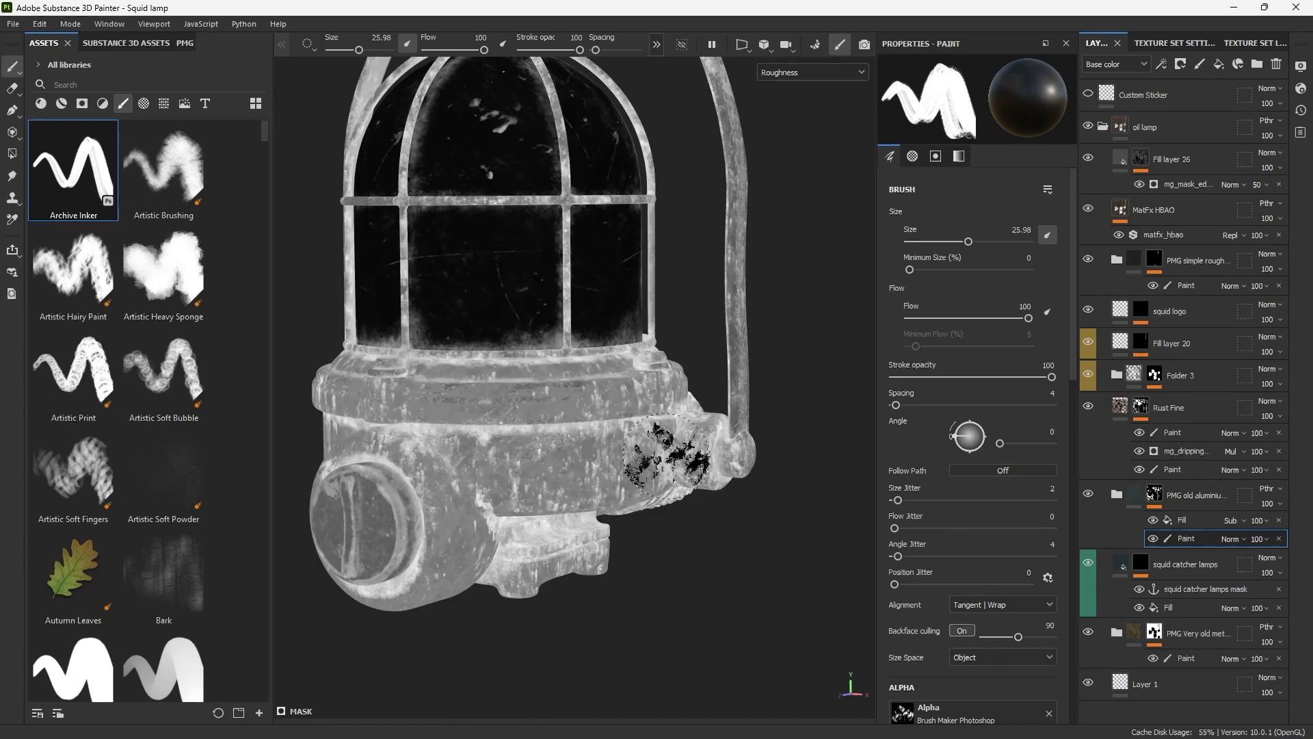
{"action": "left_click", "coordinate": [807, 72]}
{"action": "left_click", "coordinate": [800, 111]}
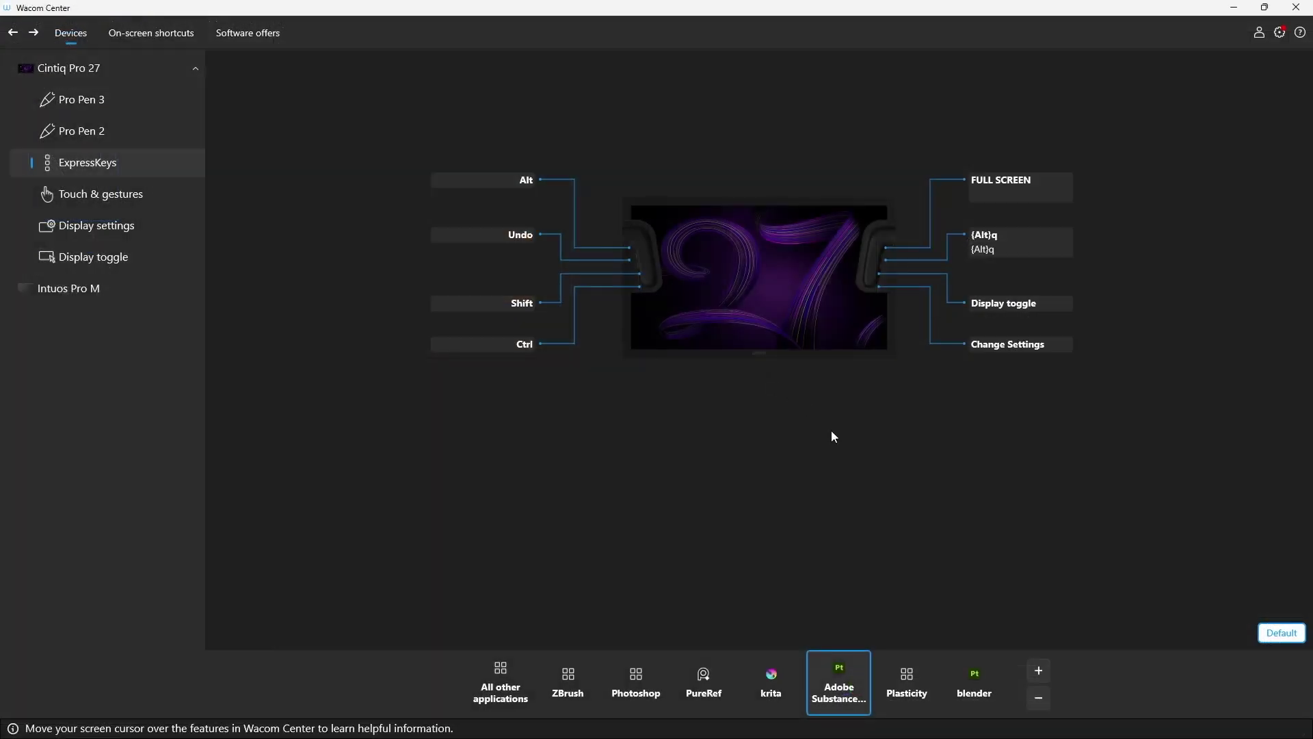
Switch to Wacom Center and replace the Change Settings ExpressKey with an m keyboard shortcut named MATERIAL.
{"action": "left_click", "coordinate": [1007, 349]}
{"action": "left_click", "coordinate": [306, 174]}
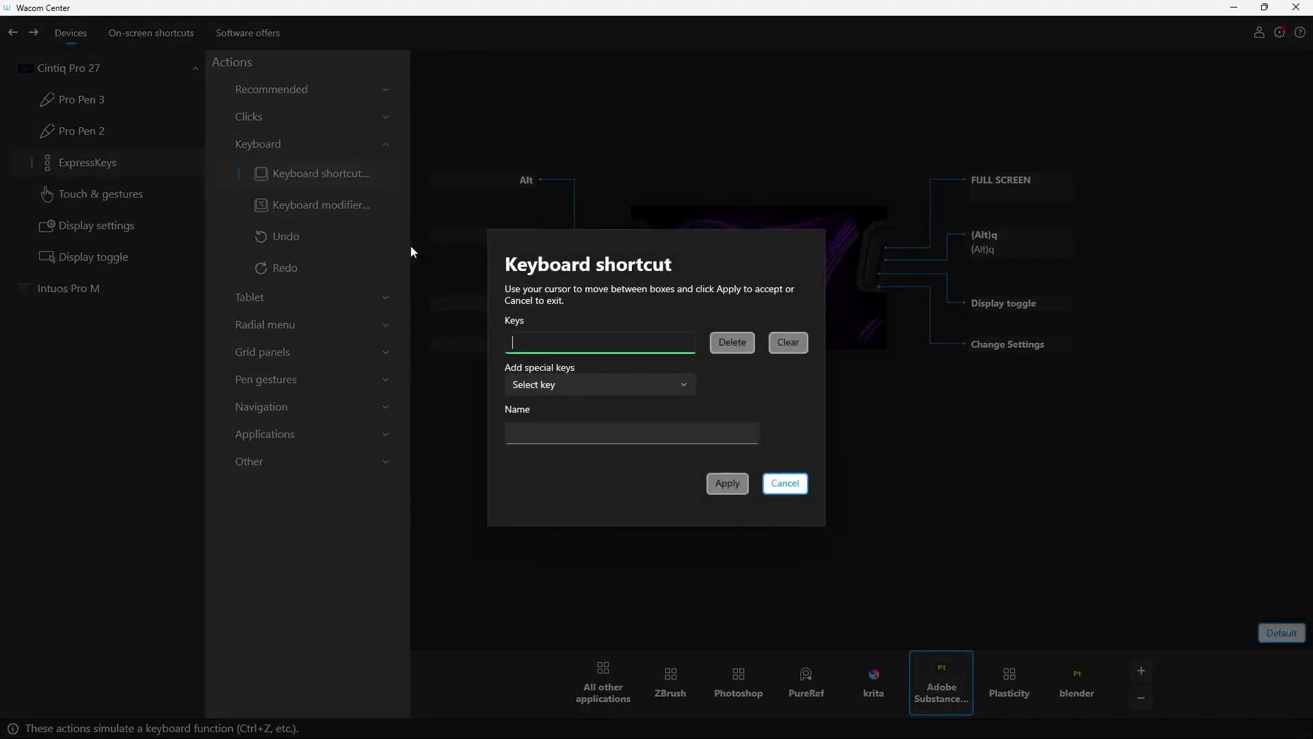
{"action": "key", "text": "m"}
{"action": "left_click", "coordinate": [568, 434]}
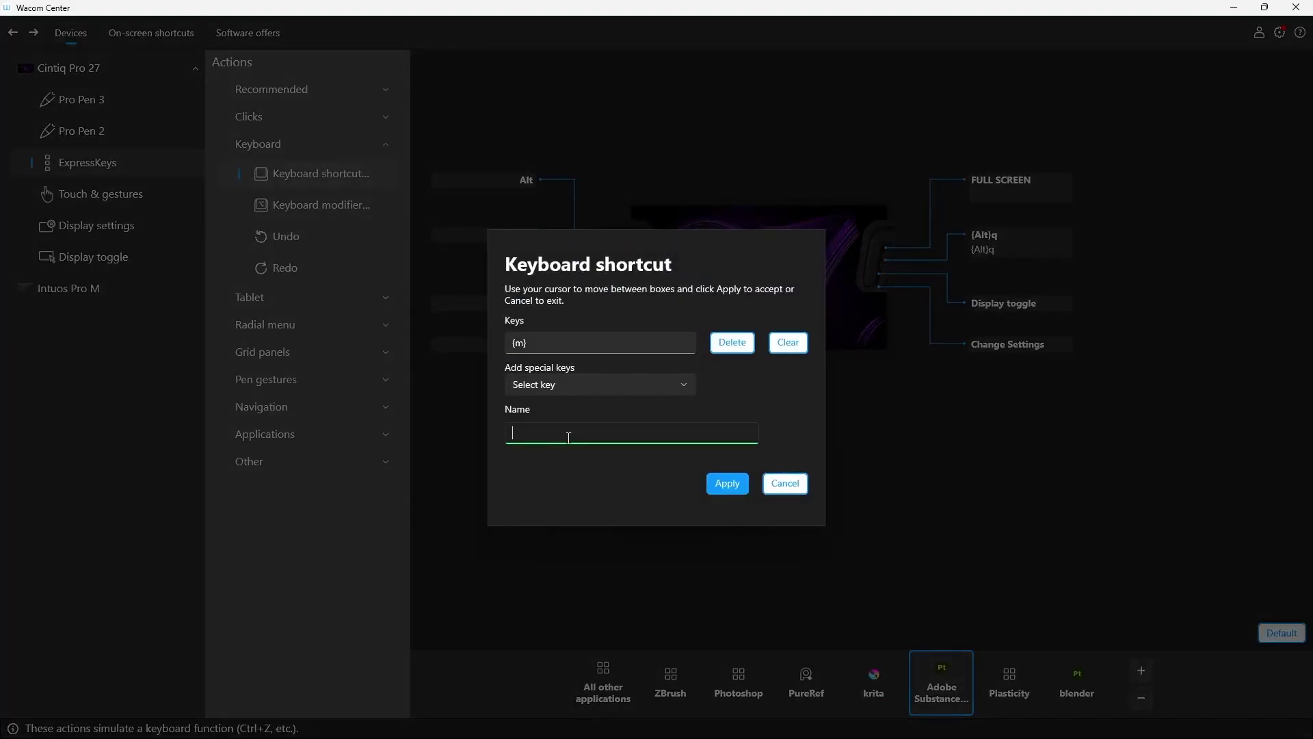
{"action": "type", "text": "MATERIAL"}
{"action": "left_click", "coordinate": [727, 484]}
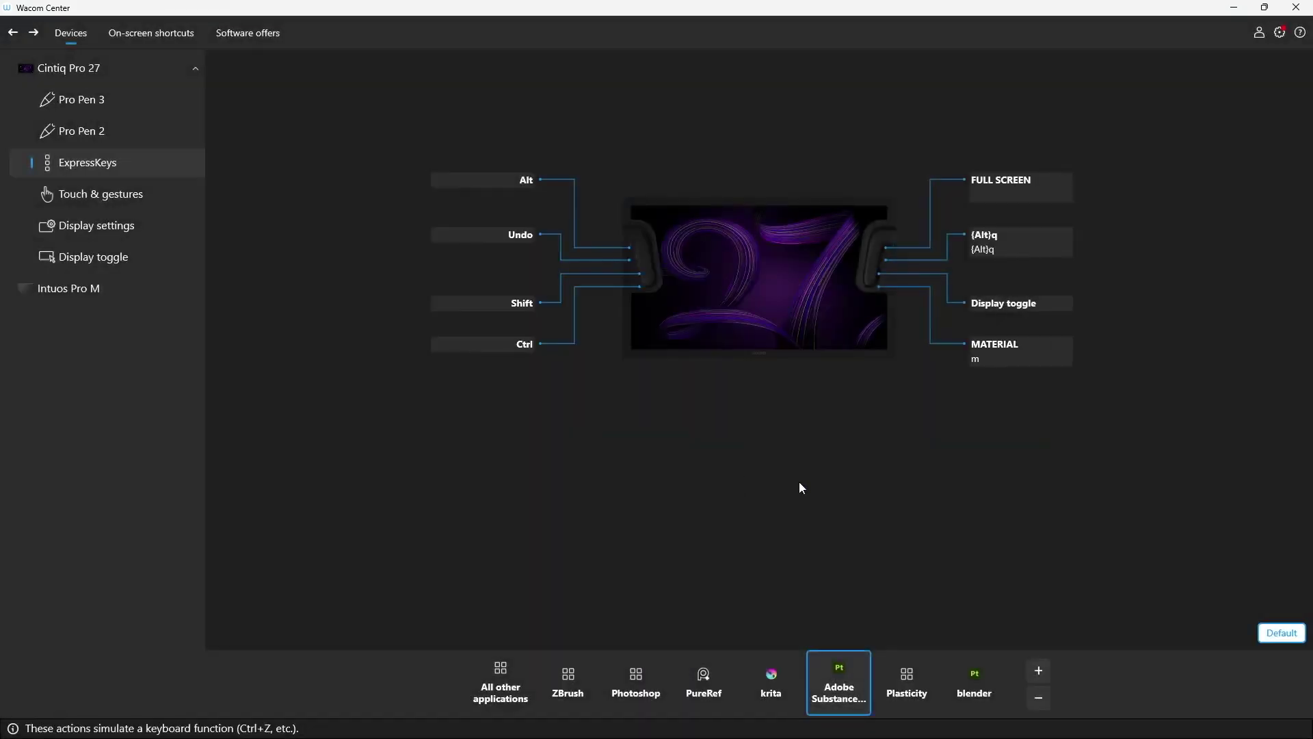
Replace the Display toggle ExpressKey with a c keyboard shortcut named CHANNEL.
{"action": "left_click", "coordinate": [1004, 305]}
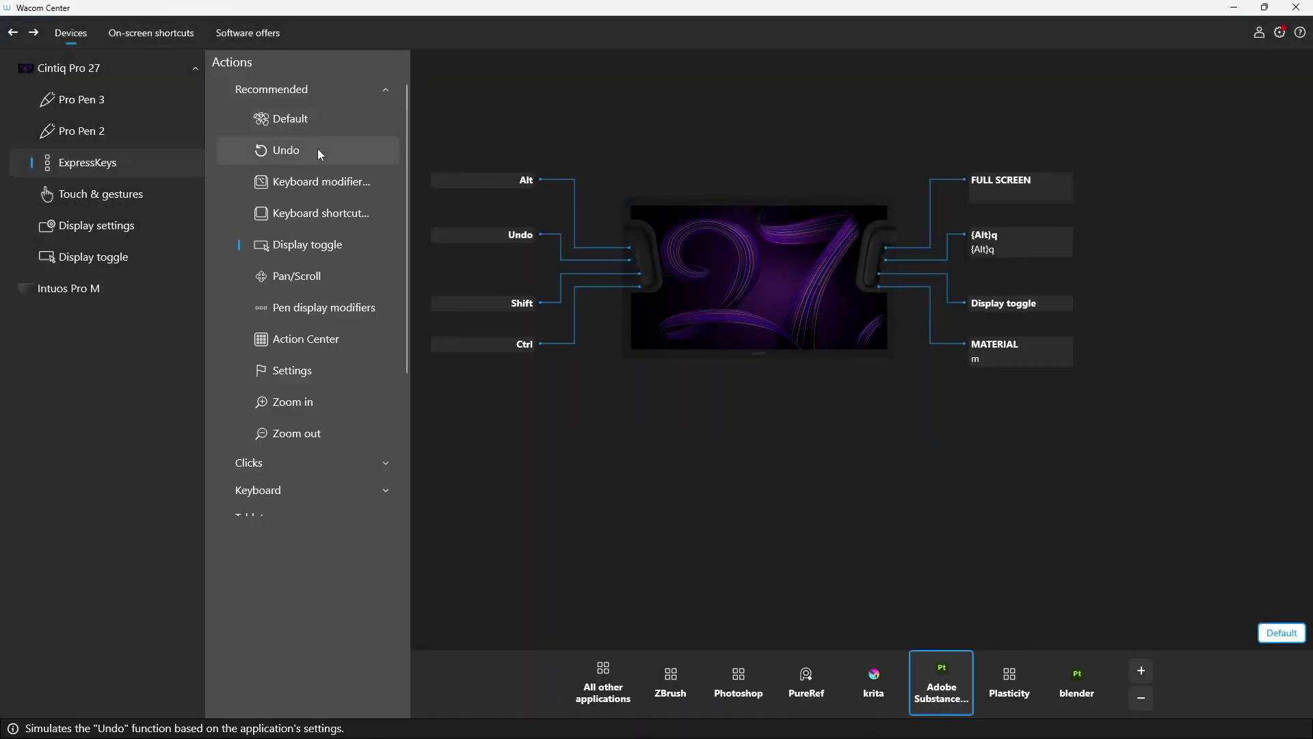
{"action": "left_click", "coordinate": [310, 215]}
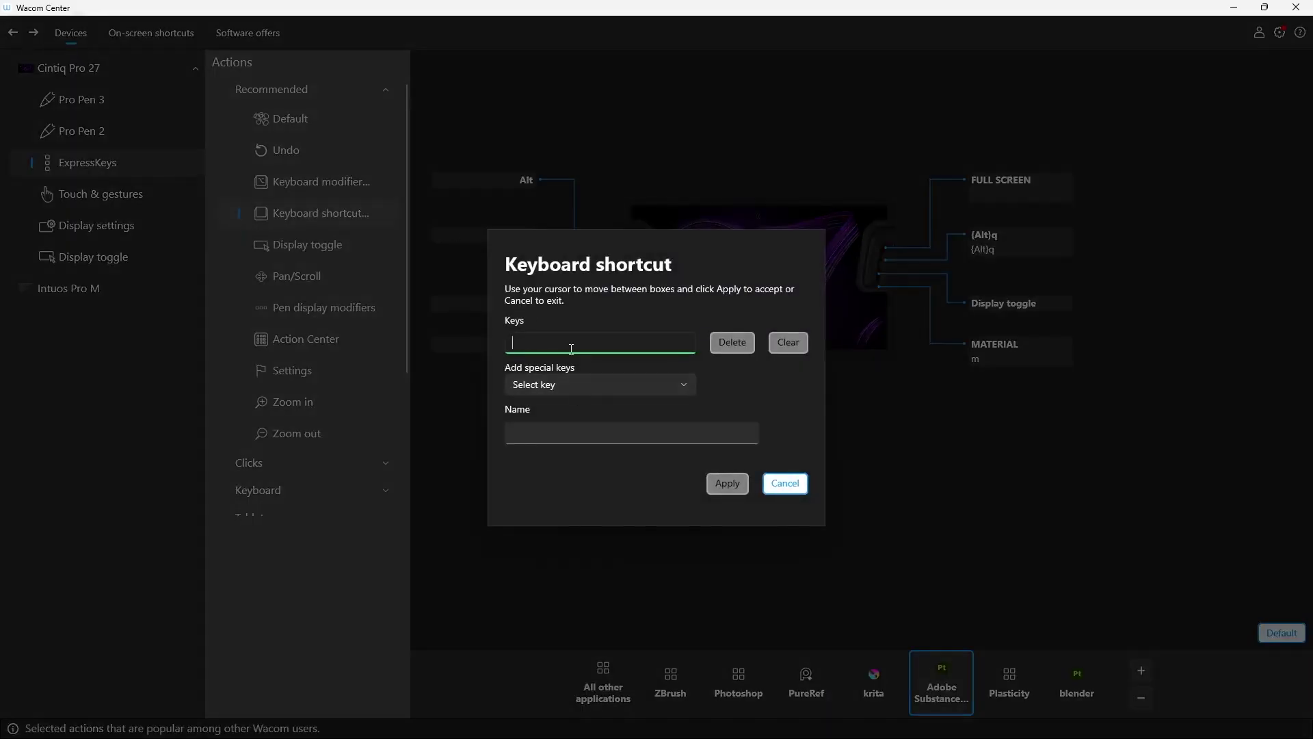
{"action": "key", "text": "c"}
{"action": "left_click", "coordinate": [572, 433]}
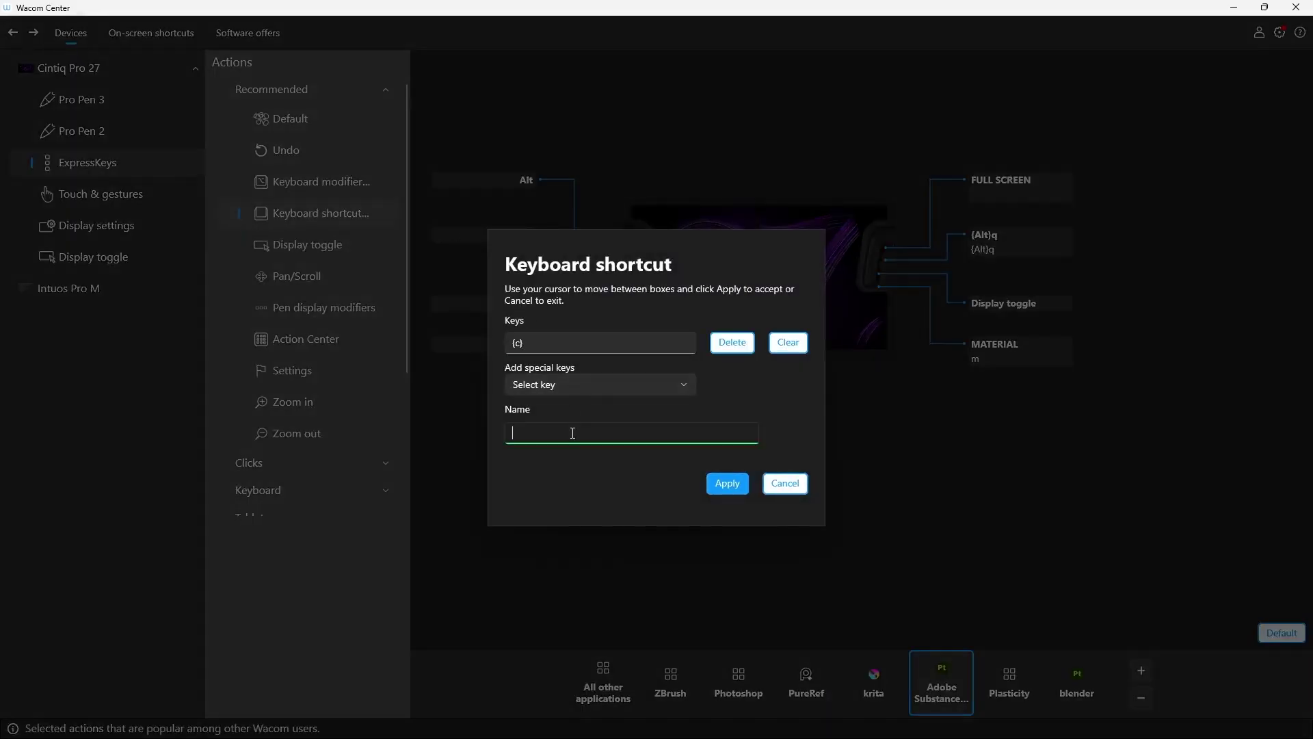
{"action": "type", "text": "CHANNEL"}
{"action": "left_click", "coordinate": [725, 482]}
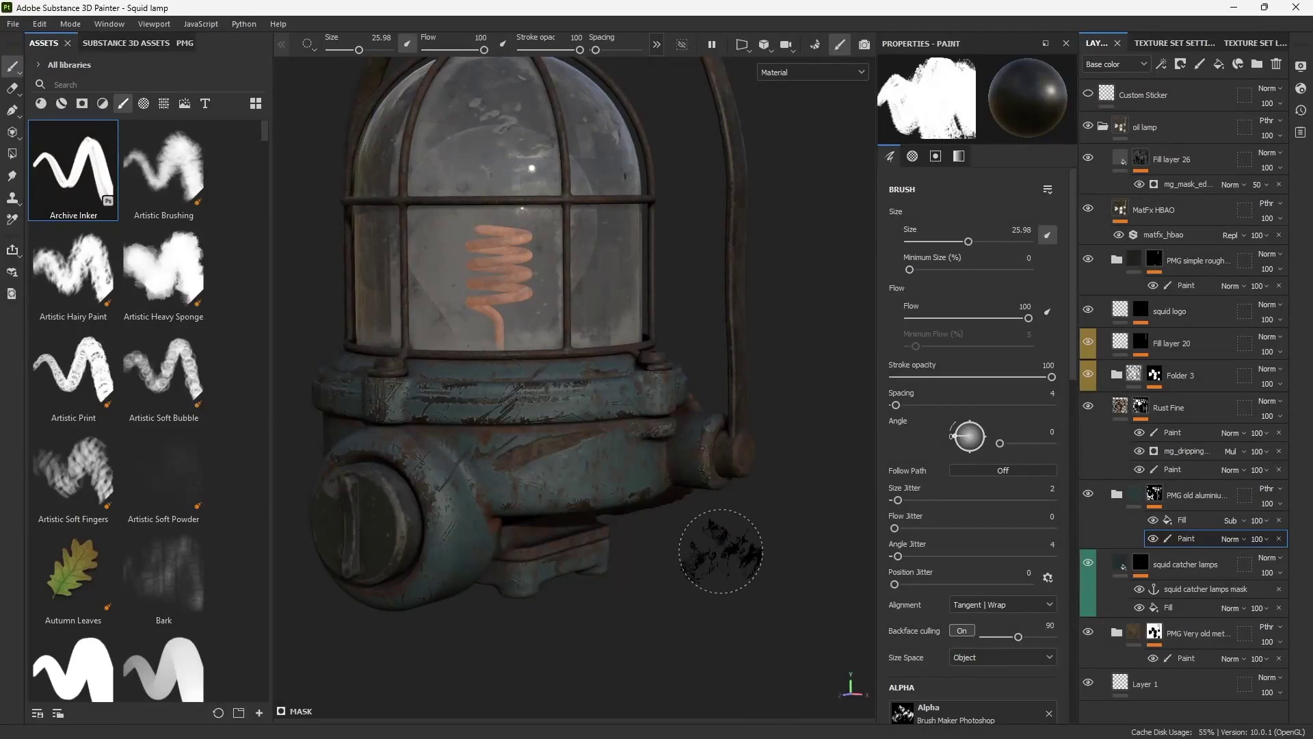
Switch to Substance 3D Painter, view the whole lamp, and briefly hide and restore the side panels.
{"action": "scroll", "coordinate": [735, 538], "scroll_direction": "down", "scroll_amount": 2}
{"action": "left_click_drag", "start_coordinate": [725, 548], "coordinate": [757, 530], "text": "alt"}
{"action": "right_click_drag", "start_coordinate": [757, 531], "coordinate": [695, 479], "text": "shift"}
{"action": "left_click_drag", "start_coordinate": [695, 479], "coordinate": [573, 493], "text": "alt"}
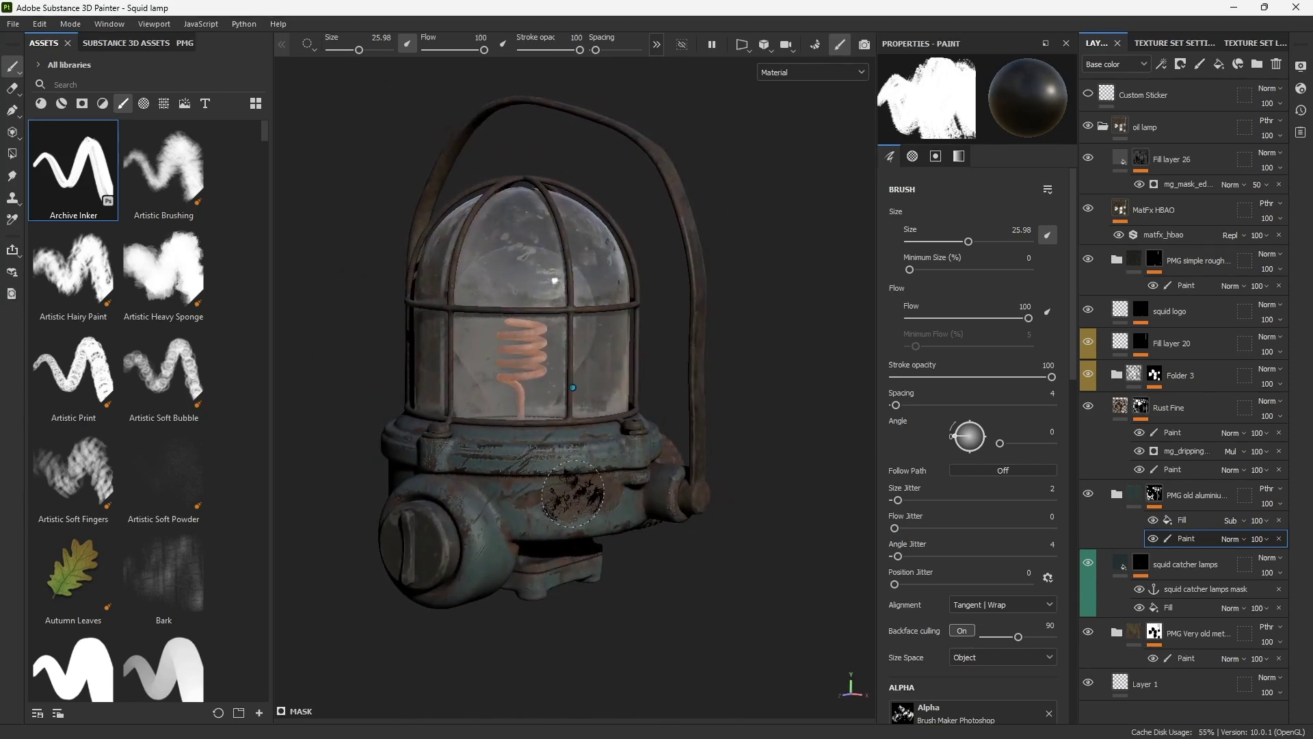
{"action": "key", "text": "Tab"}
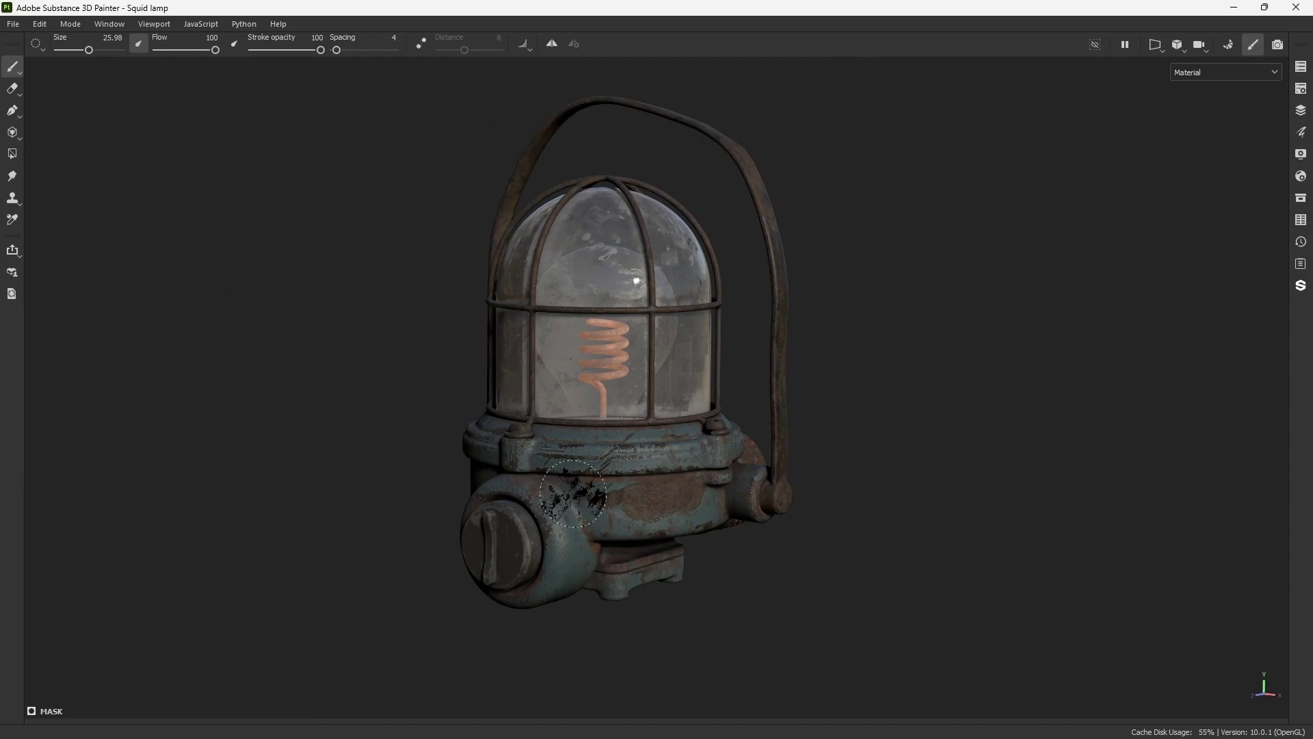
{"action": "key", "text": "Tab"}
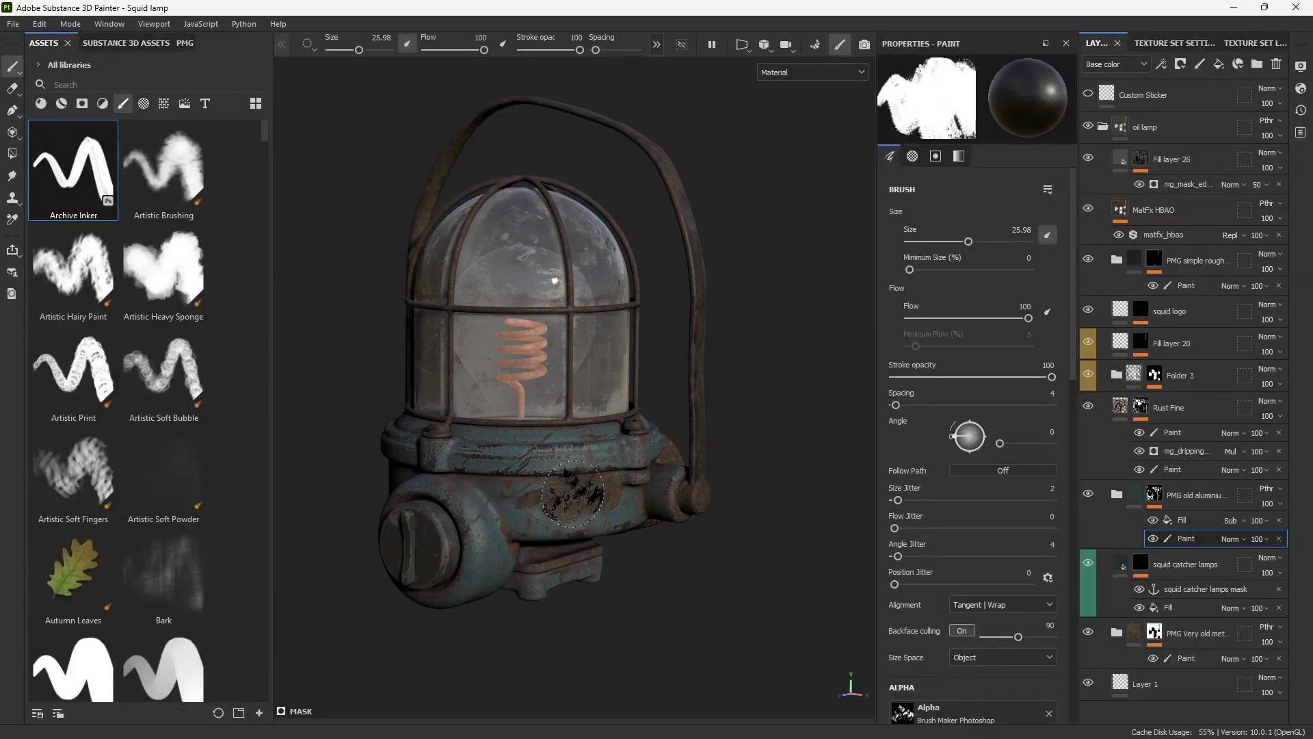
Step the viewport through the lamp's individual channels and hide the side panels for a full-screen view.
{"action": "key", "text": "c"}
{"action": "key", "text": "c"}
{"action": "key", "text": "c"}
{"action": "key", "text": "c"}
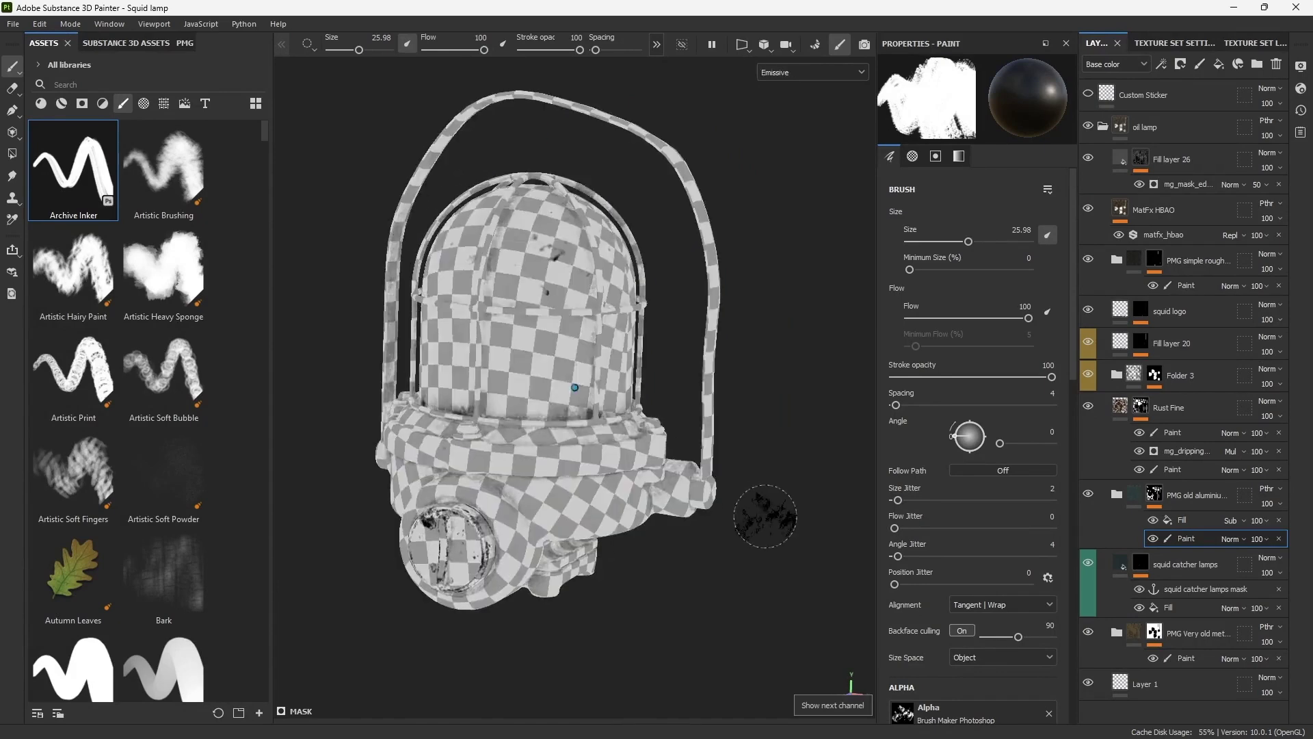
{"action": "key", "text": "c"}
Continue stepping through the channels in the full-screen view and return the lamp to the Material display.
{"action": "key", "text": "c"}
{"action": "key", "text": "Tab"}
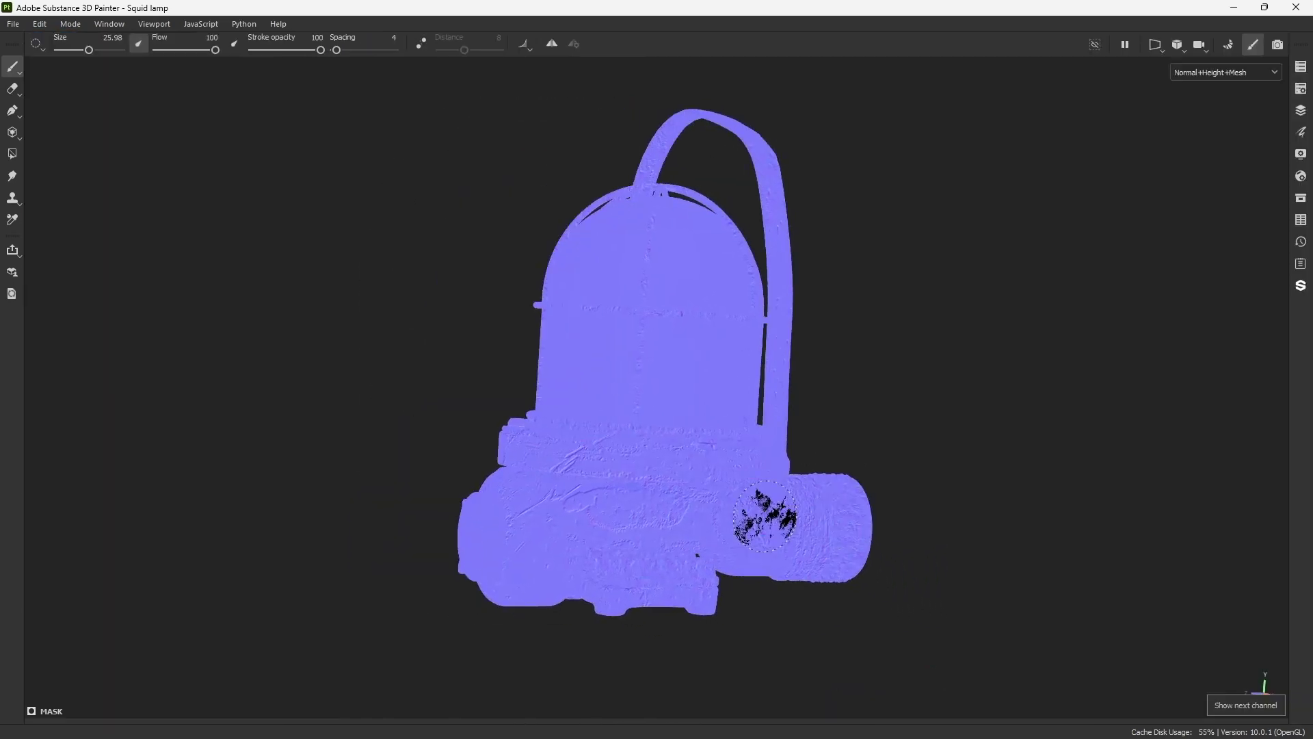
{"action": "left_click_drag", "start_coordinate": [764, 516], "coordinate": [728, 513], "text": "alt"}
{"action": "key", "text": "c"}
{"action": "key", "text": "c"}
{"action": "key", "text": "c"}
{"action": "key", "text": "c"}
{"action": "key", "text": "c"}
{"action": "key", "text": "c"}
{"action": "key", "text": "c"}
{"action": "key", "text": "m"}
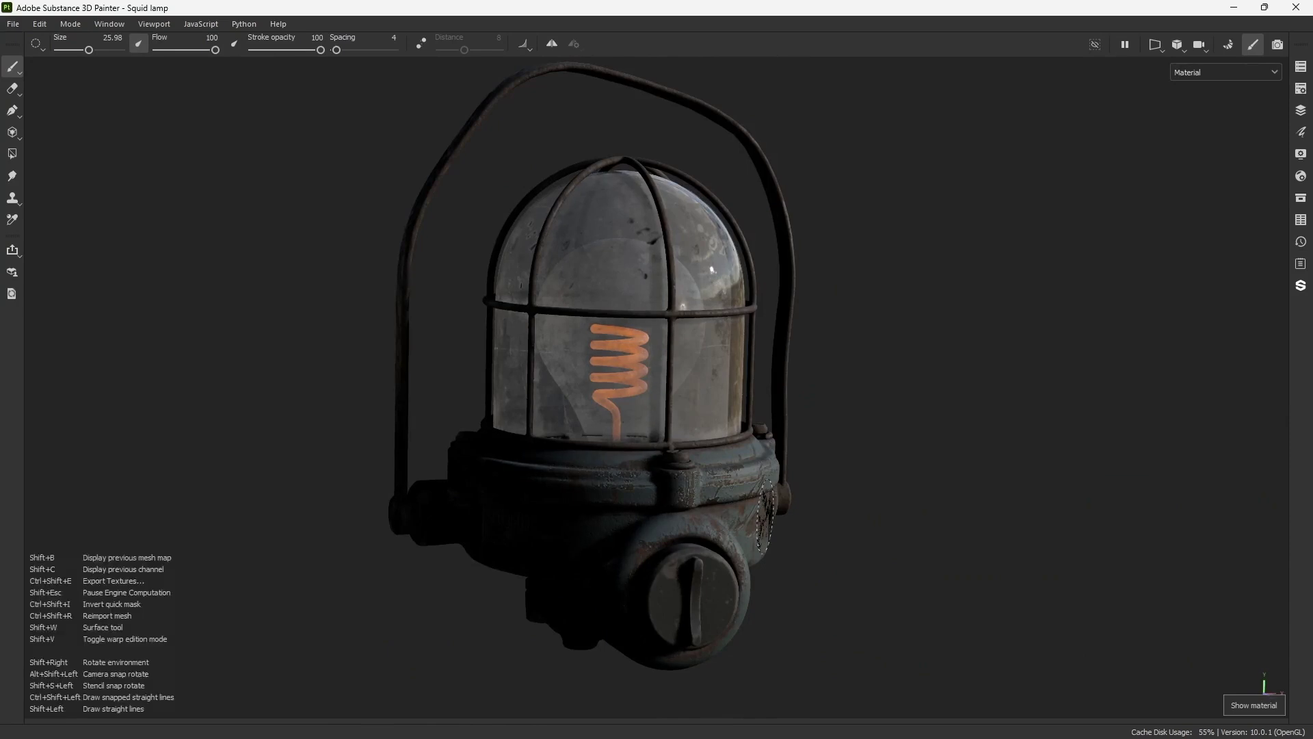
Inspect the full-screen lamp from several angles and enlarge the brush to size 37.38.
{"action": "mouse_move", "coordinate": [765, 517]}
{"action": "left_mouse_down", "text": "alt"}
{"action": "mouse_move", "coordinate": [647, 526]}
{"action": "mouse_move", "coordinate": [784, 424]}
{"action": "left_mouse_up", "text": "alt"}
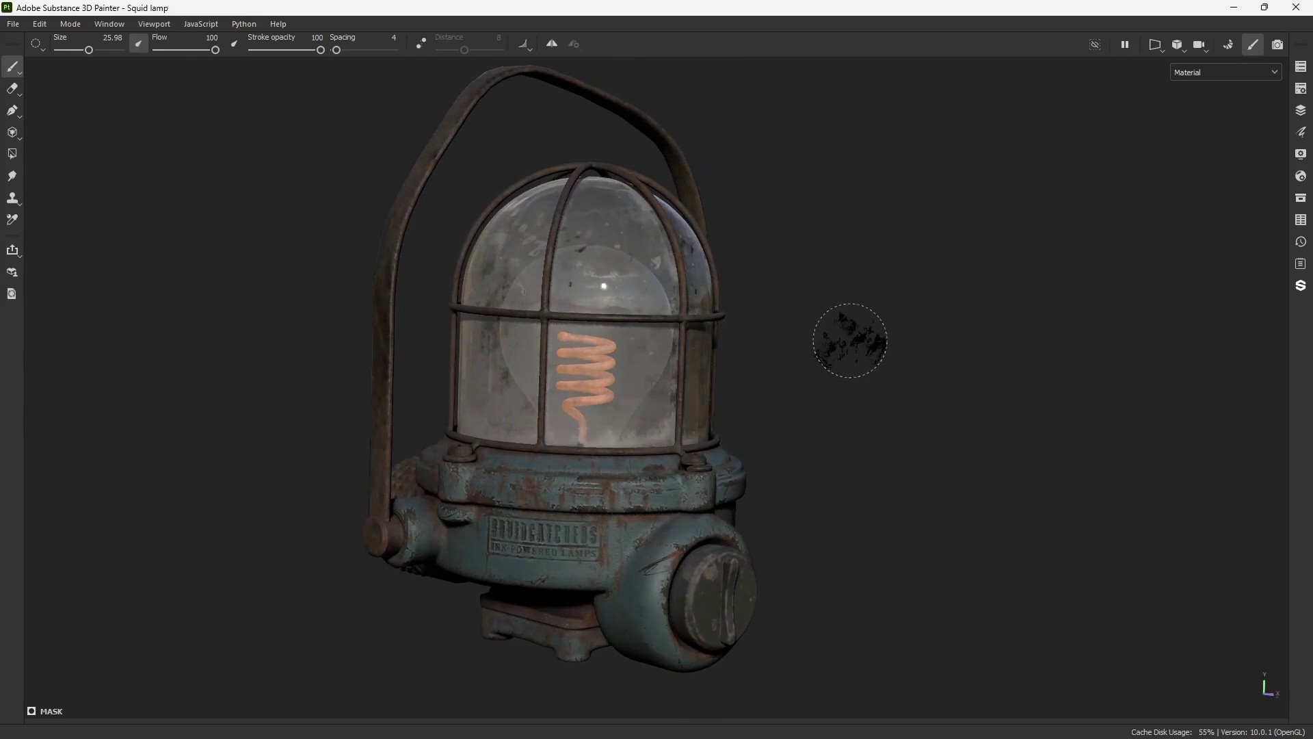
{"action": "mouse_move", "coordinate": [915, 331]}
{"action": "right_mouse_down", "text": "ctrl"}
{"action": "mouse_move", "coordinate": [885, 330]}
{"action": "mouse_move", "coordinate": [928, 330]}
{"action": "mouse_move", "coordinate": [888, 330]}
{"action": "mouse_move", "coordinate": [944, 349]}
{"action": "right_mouse_up", "text": "ctrl"}
{"action": "mouse_move", "coordinate": [944, 349]}
{"action": "left_mouse_down", "text": "alt"}
{"action": "mouse_move", "coordinate": [879, 343]}
{"action": "mouse_move", "coordinate": [893, 359]}
{"action": "left_mouse_up", "text": "alt"}
{"action": "mouse_move", "coordinate": [892, 359]}
{"action": "right_mouse_down", "text": "shift"}
{"action": "mouse_move", "coordinate": [882, 348]}
{"action": "mouse_move", "coordinate": [933, 340]}
{"action": "mouse_move", "coordinate": [832, 340]}
{"action": "mouse_move", "coordinate": [880, 340]}
{"action": "mouse_move", "coordinate": [871, 306]}
{"action": "right_mouse_up", "text": "shift"}
{"action": "scroll", "coordinate": [837, 325], "scroll_direction": "down", "scroll_amount": 2}
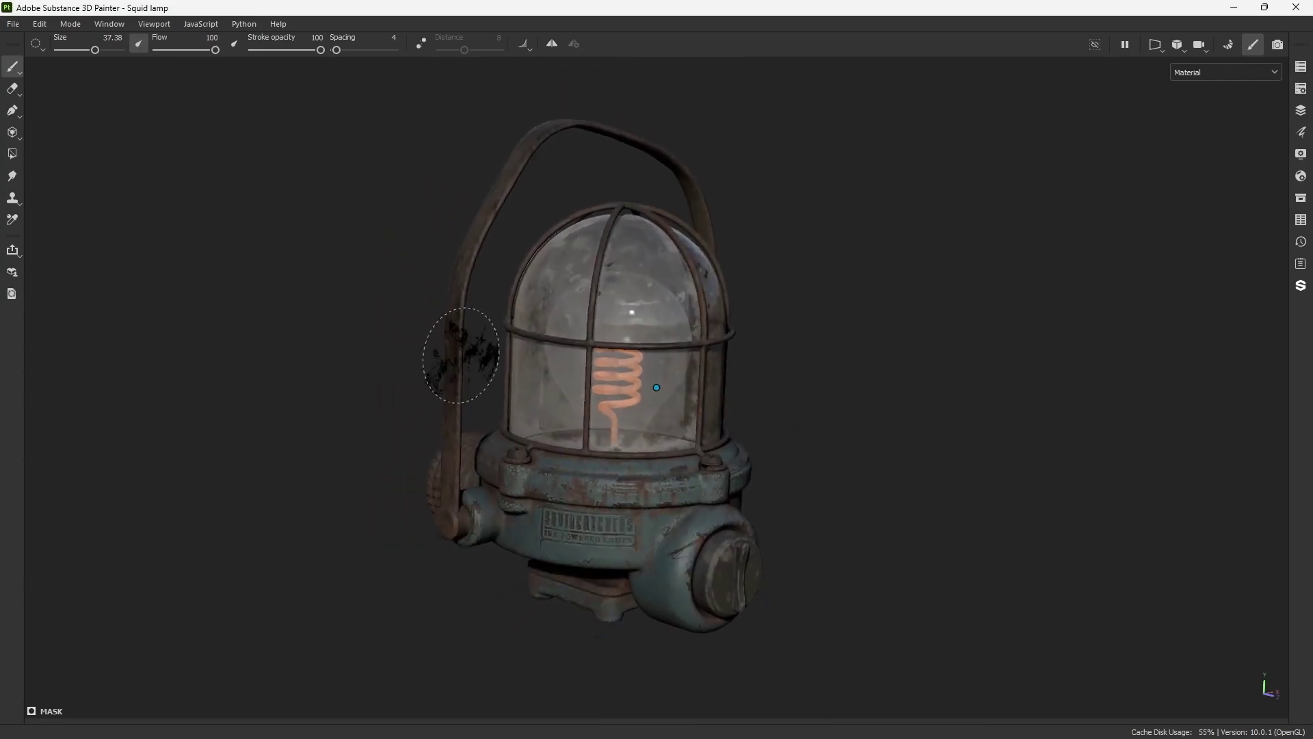
{"action": "left_click_drag", "start_coordinate": [879, 352], "coordinate": [844, 355], "text": "alt"}
{"action": "right_click_drag", "start_coordinate": [817, 349], "coordinate": [833, 350], "text": "shift"}
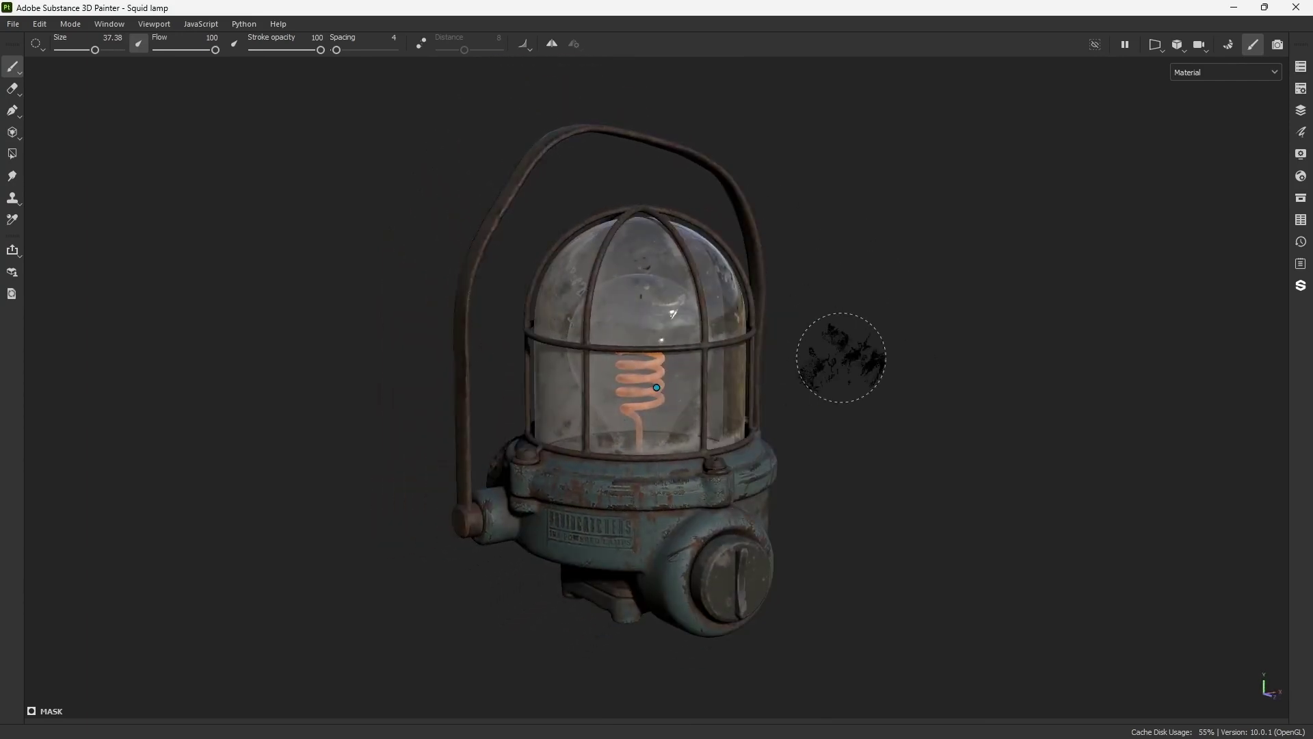